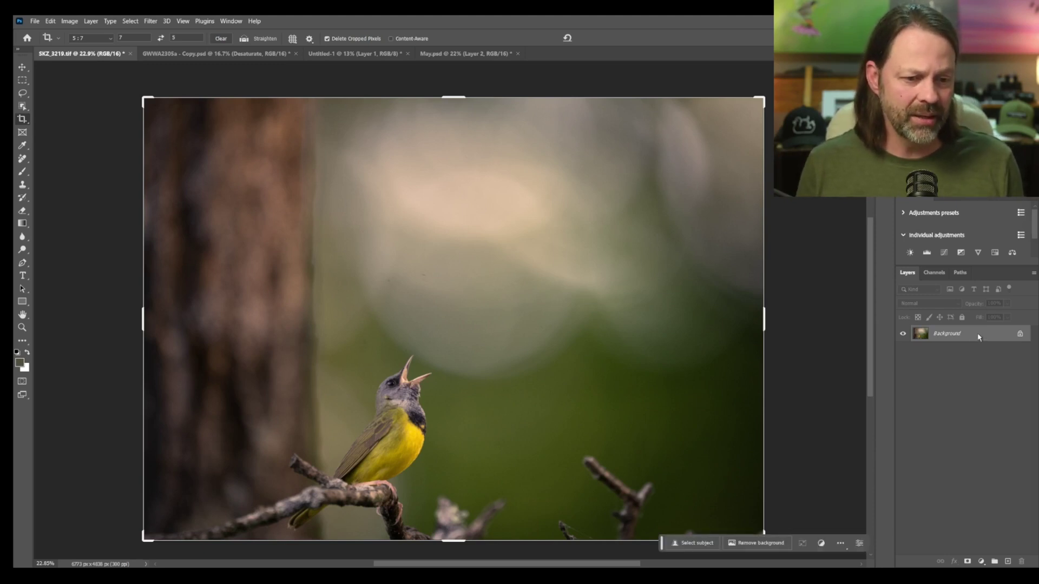
Step: Duplicate the Background layer into Background copy and pin the contextual task bar below the photo
left_click_drag(974, 341, 1008, 564)
mouse_move(664, 543)
left_mouse_down()
mouse_move(646, 540)
mouse_move(423, 328)
mouse_move(211, 341)
mouse_move(557, 388)
mouse_move(250, 364)
mouse_move(373, 315)
mouse_move(415, 311)
mouse_move(328, 180)
mouse_move(256, 370)
mouse_move(593, 559)
mouse_move(654, 545)
left_mouse_up()
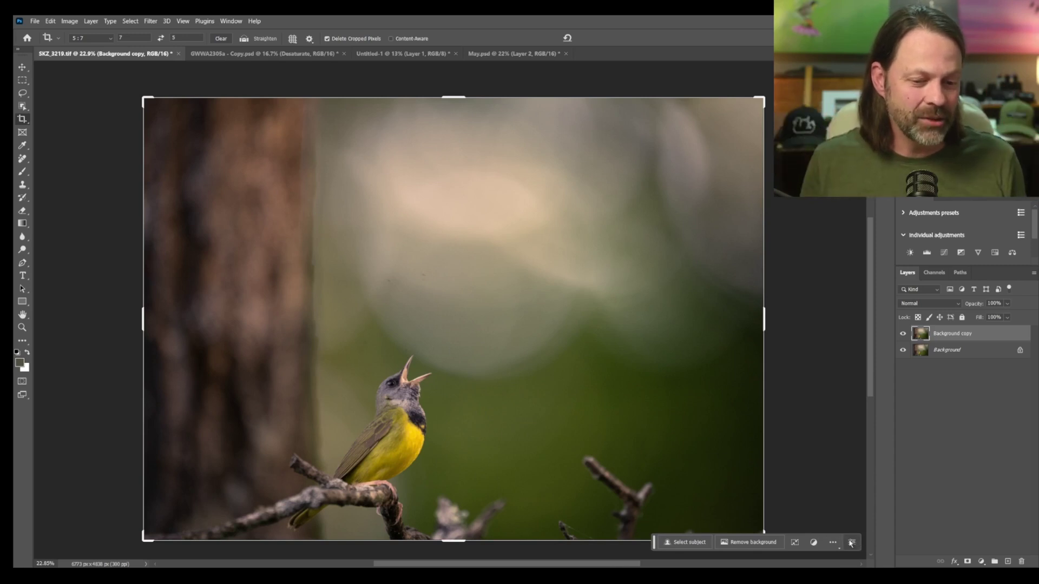
left_click(834, 543)
left_click(848, 539)
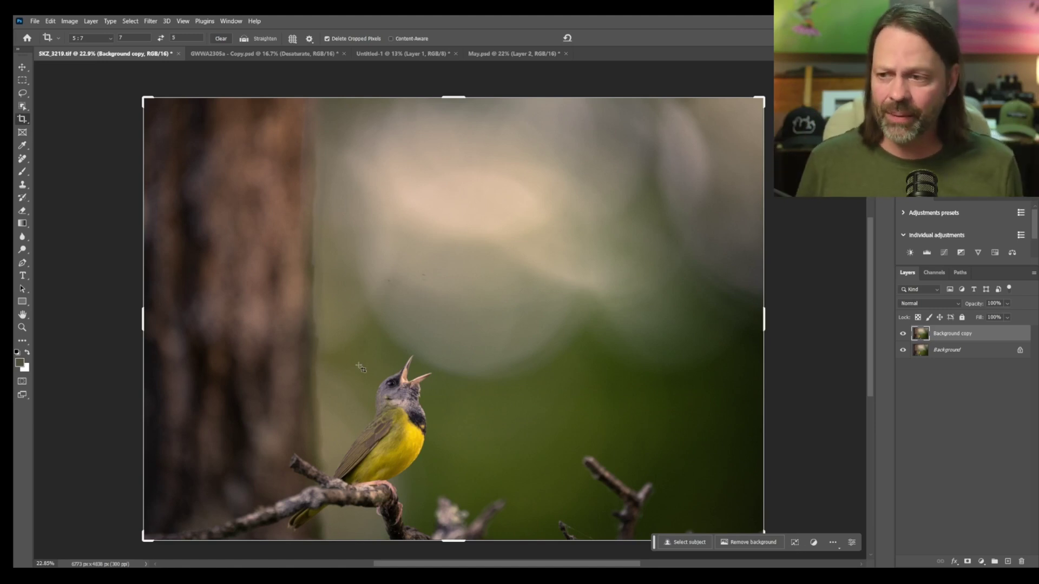
Step: Outline the stray lower-right branch with the Lasso tool
left_click(23, 92)
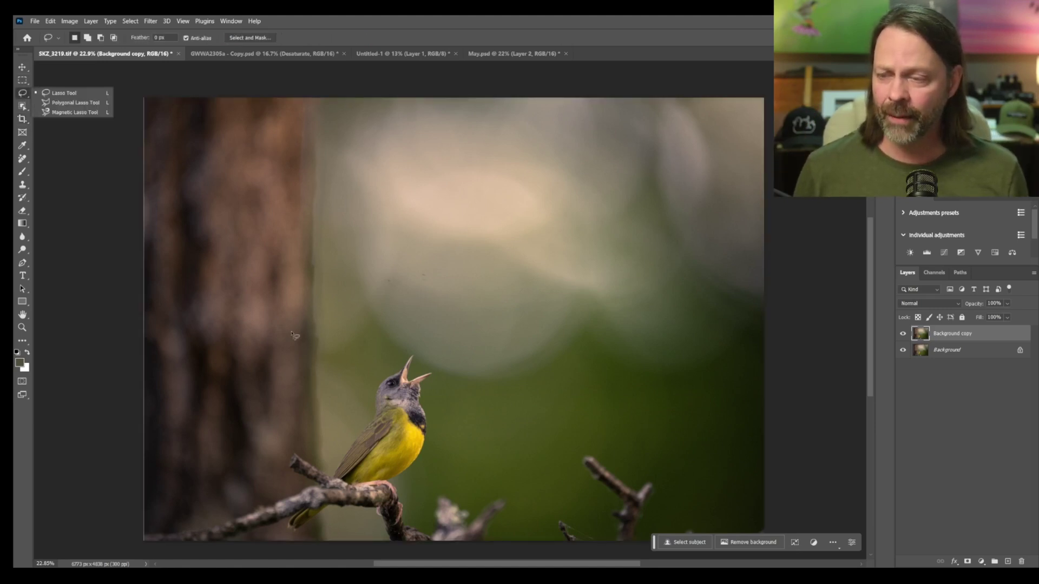
mouse_move(630, 441)
left_mouse_down()
mouse_move(558, 453)
mouse_move(553, 551)
mouse_move(637, 559)
left_mouse_up()
mouse_move(660, 492)
left_mouse_down()
mouse_move(646, 454)
mouse_move(622, 441)
left_mouse_up()
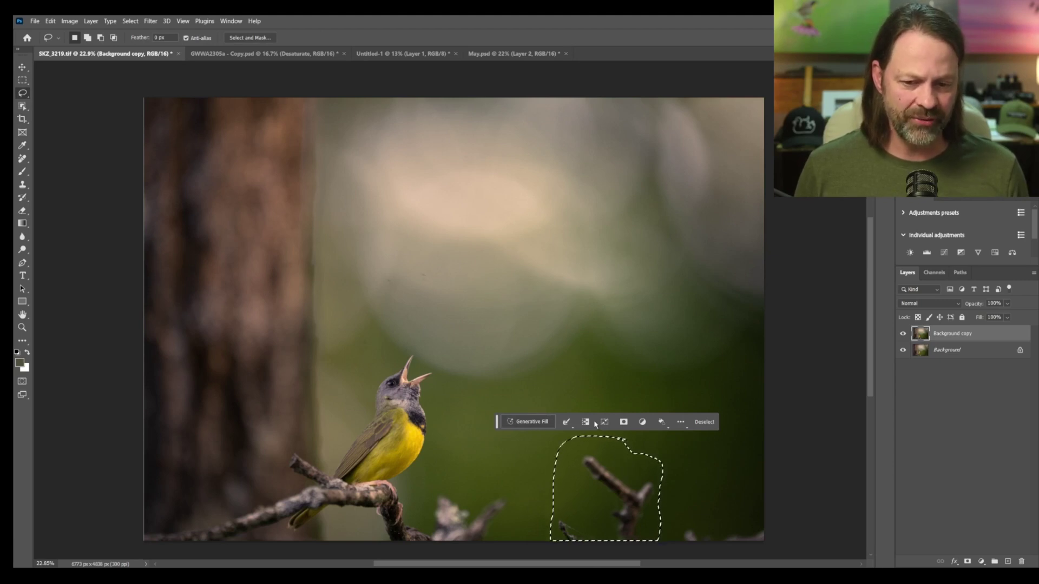
Step: Pin the contextual task bar at the bottom edge and open the selection's context menu
left_click(680, 422)
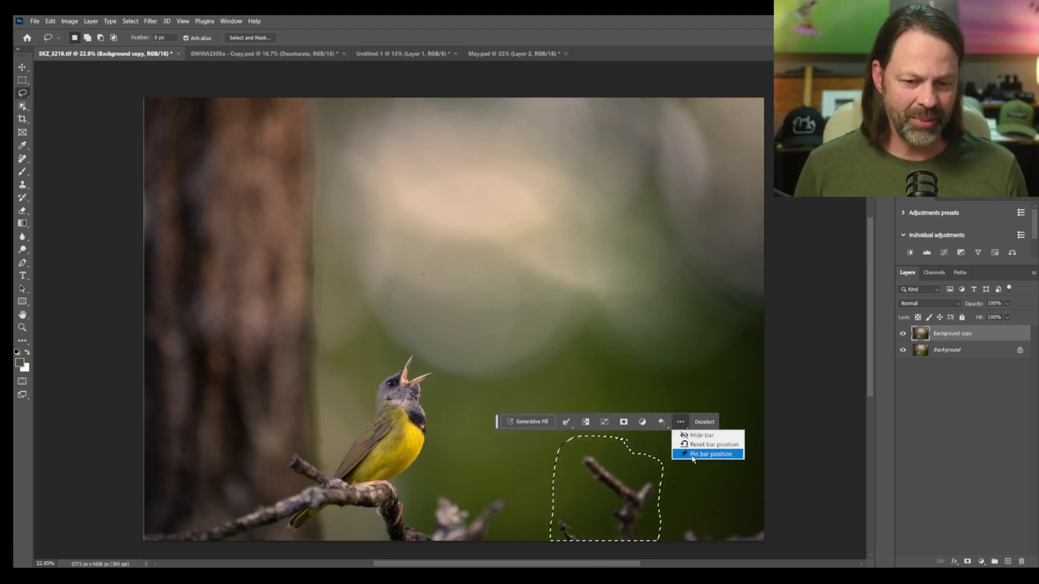
left_click(710, 454)
left_click_drag(497, 425, 642, 552)
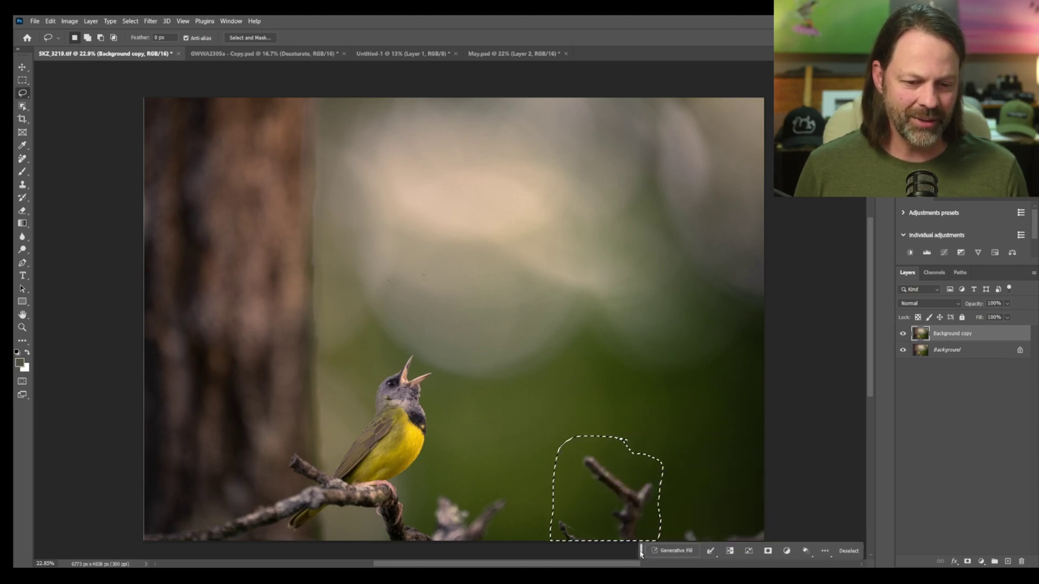
right_click(582, 458)
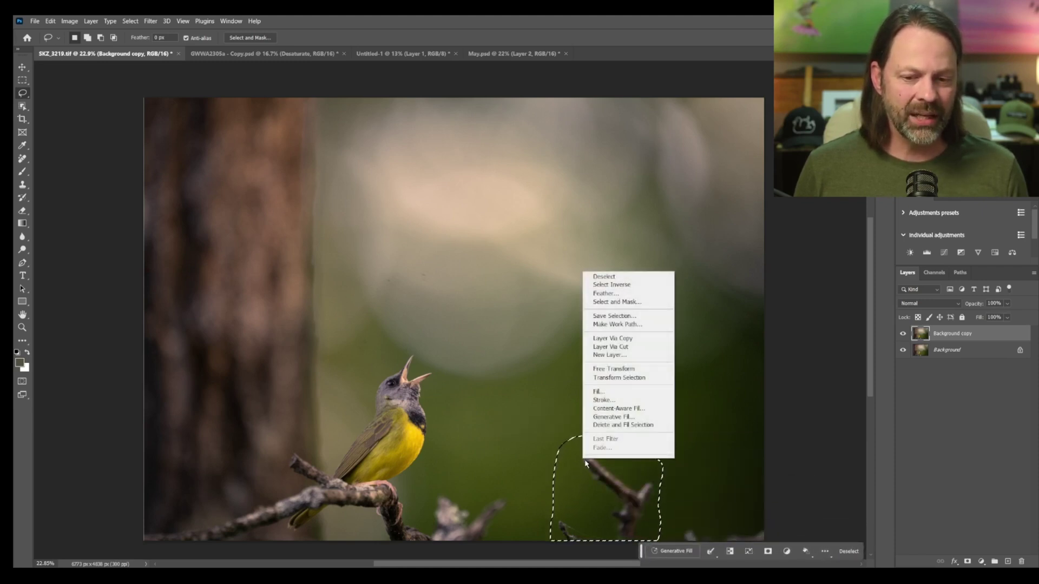
Step: Content-aware fill the branch, excluding the bird's throat, chest and perch from the sampling area
left_click(609, 409)
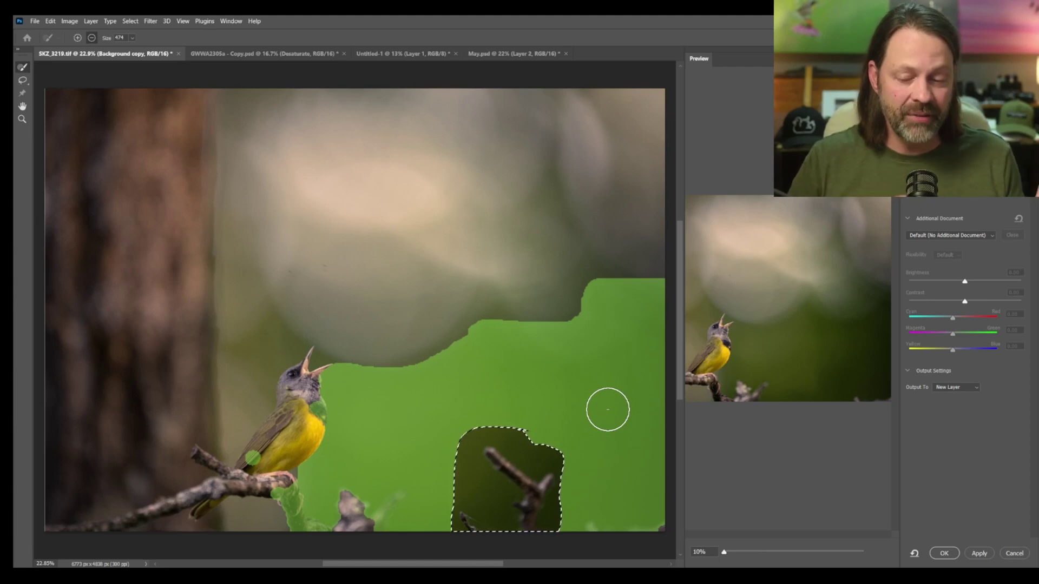
mouse_move(331, 373)
left_mouse_down()
mouse_move(315, 378)
mouse_move(323, 436)
left_mouse_up()
mouse_move(273, 458)
left_mouse_down()
mouse_move(310, 496)
mouse_move(262, 510)
mouse_move(294, 520)
mouse_move(365, 522)
mouse_move(336, 507)
mouse_move(375, 507)
mouse_move(394, 484)
mouse_move(363, 507)
mouse_move(364, 529)
left_mouse_up()
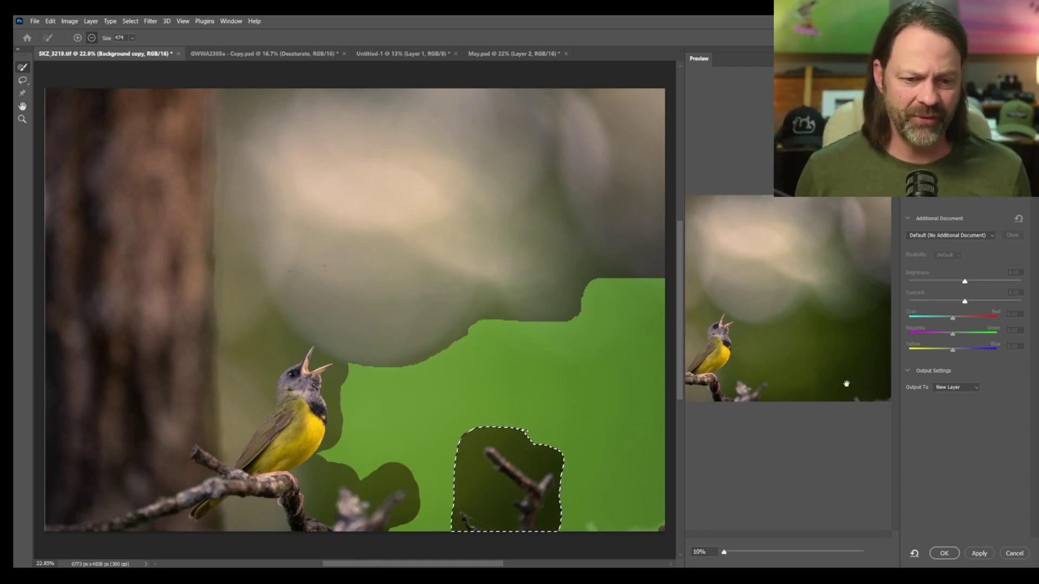
left_click(944, 553)
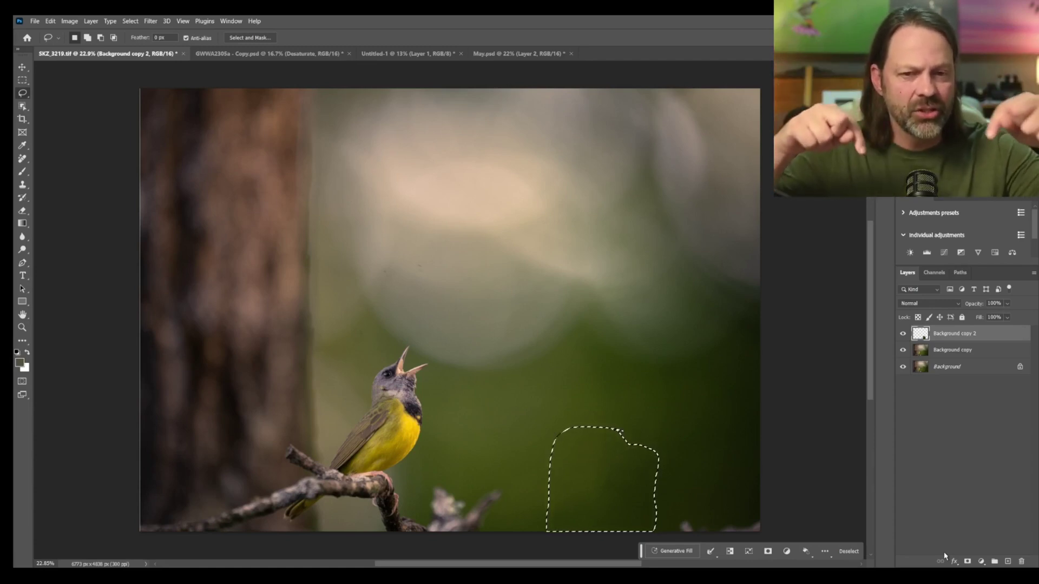
Step: Compare Background copy 2's fill on and off, then make Background copy the active layer
left_click(902, 335)
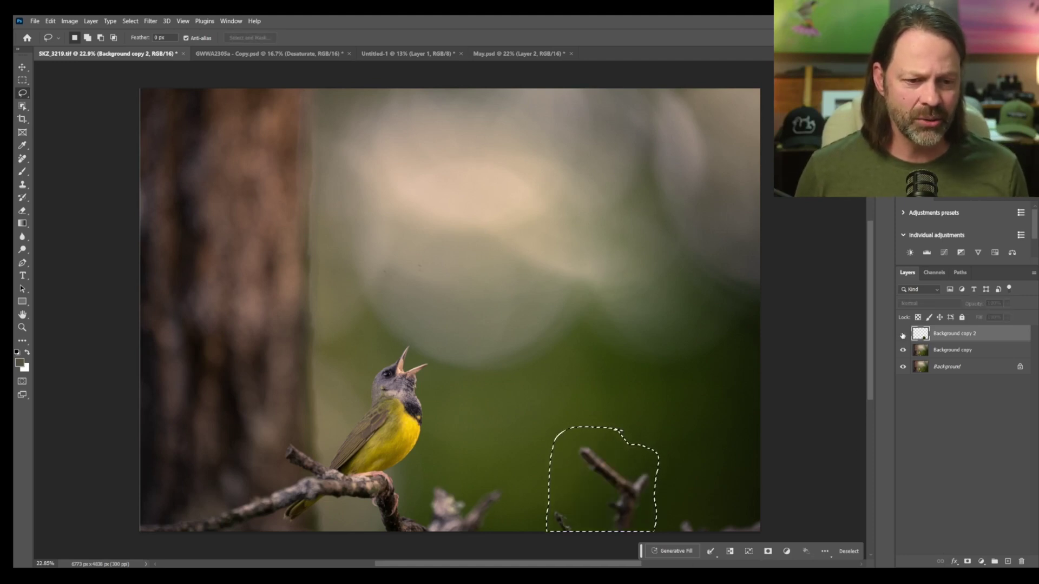
left_click(902, 335)
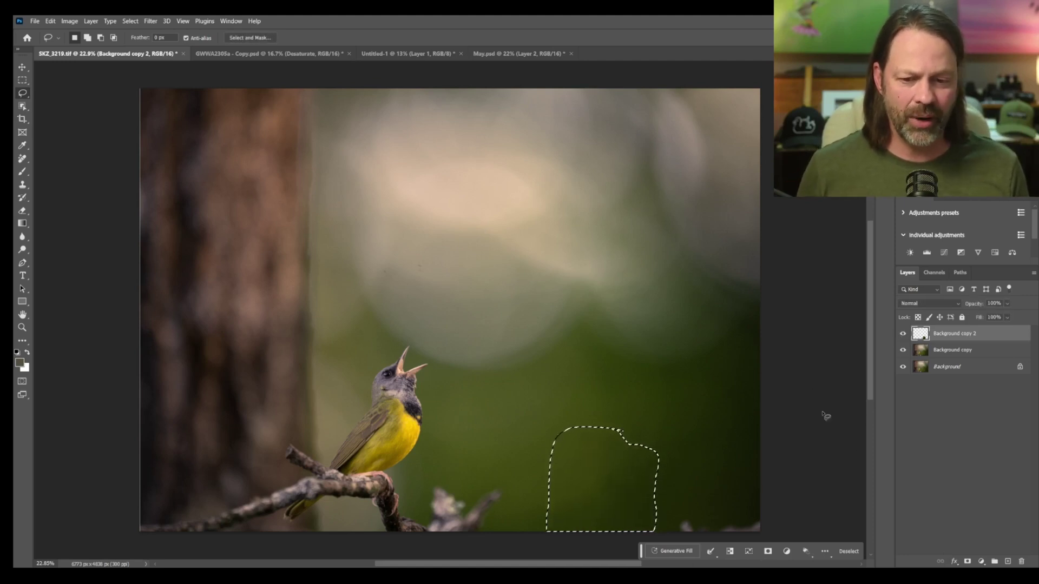
left_click(927, 350)
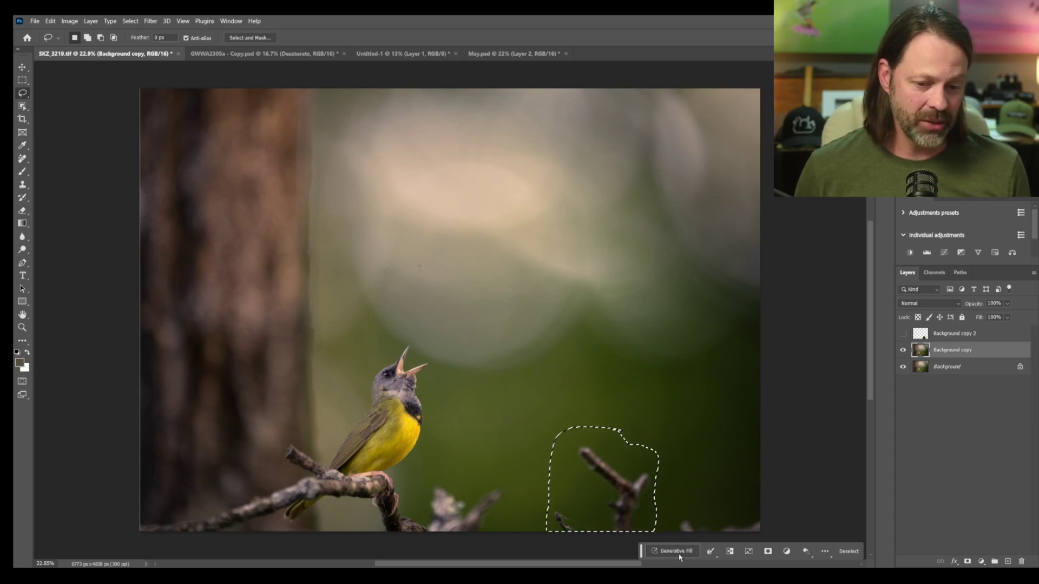
Step: Run an empty-prompt Generative Fill on the branch selection, producing Generative Layer 1
left_click(680, 554)
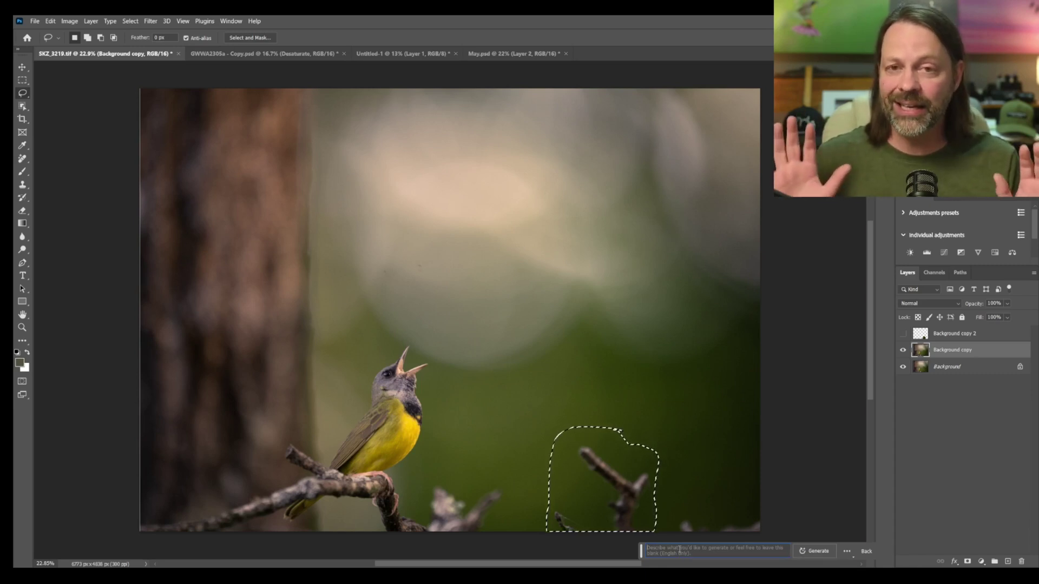
left_click(810, 551)
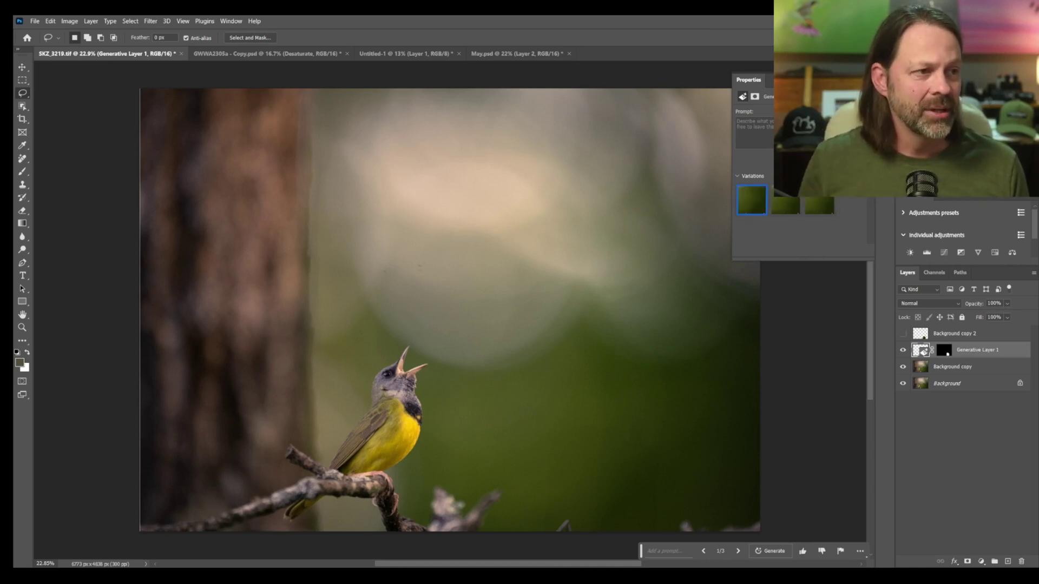
Step: Choose the second generated variation in the Properties panel
left_click_drag(807, 80, 640, 136)
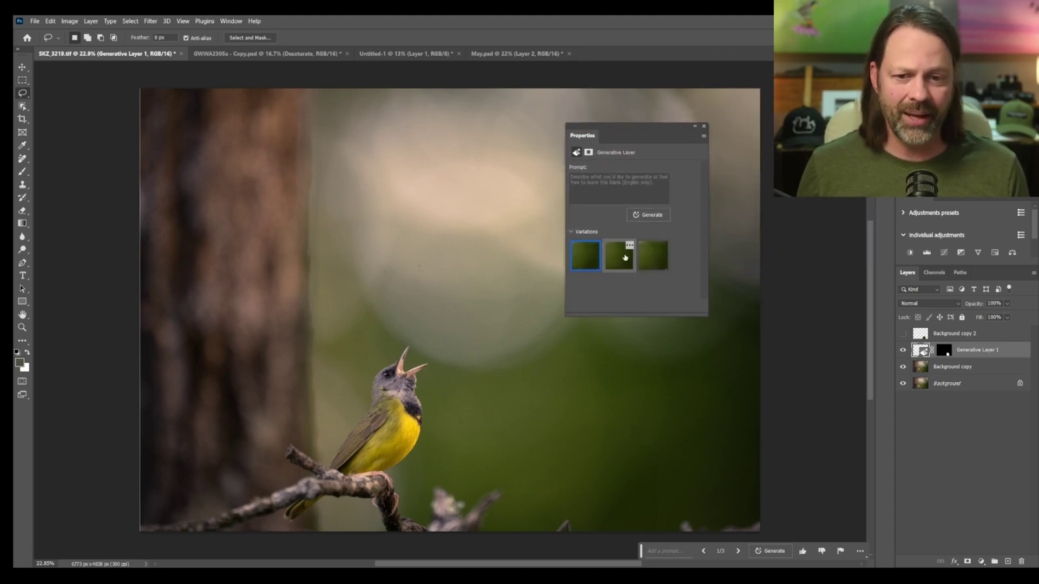
left_click(624, 258)
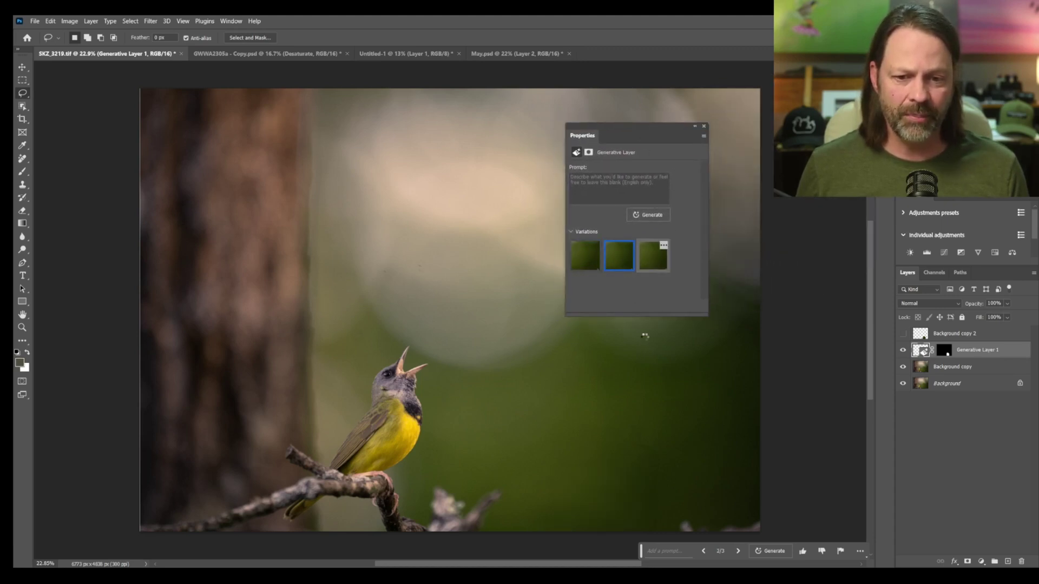
left_click(619, 255)
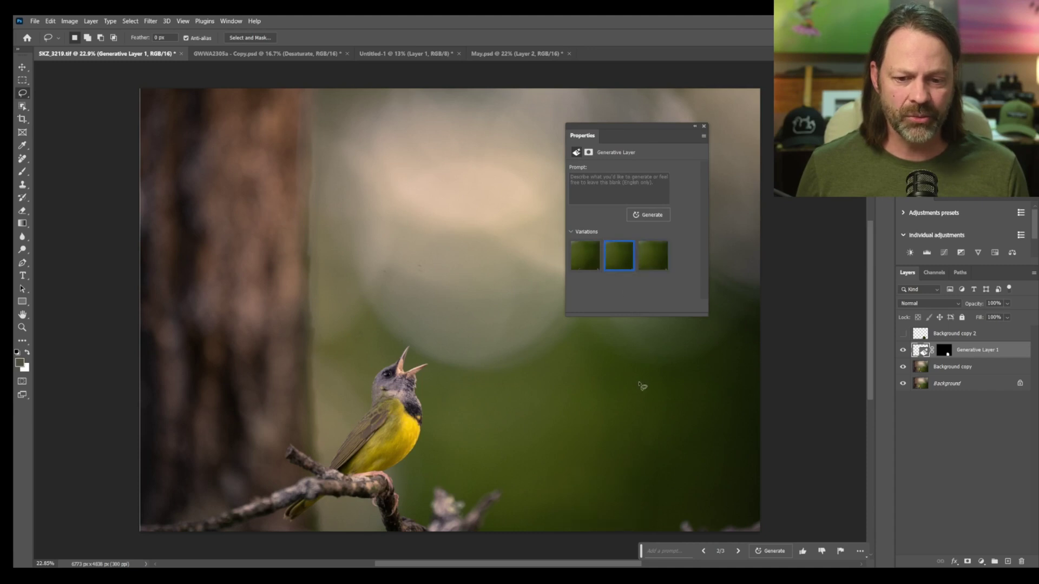
left_click_drag(649, 131, 823, 68)
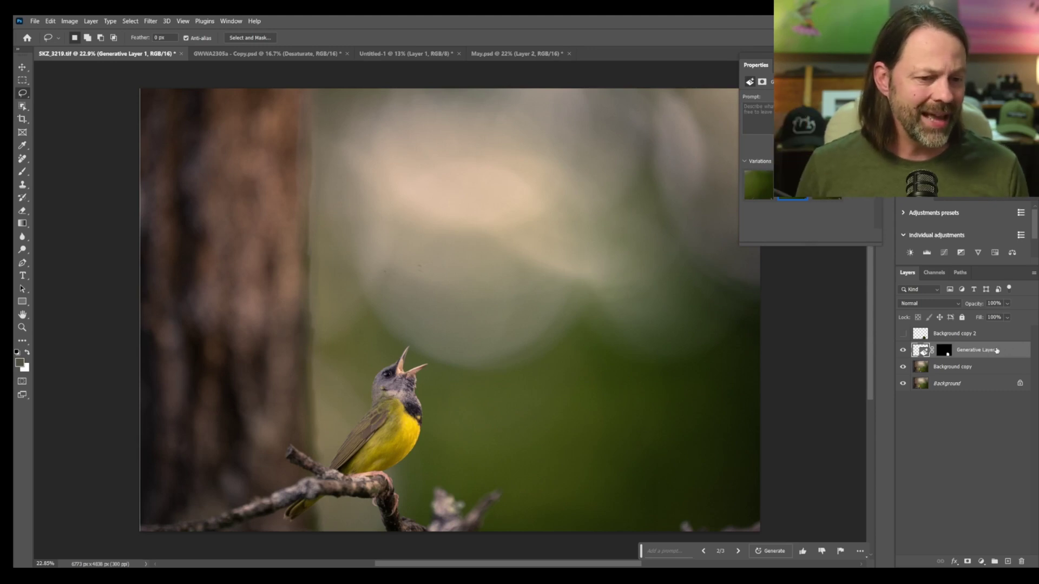
Step: Compare Generative Layer 1 and Background copy 2 with the original, hide both, and select Background copy
left_click(903, 351)
left_click(904, 350)
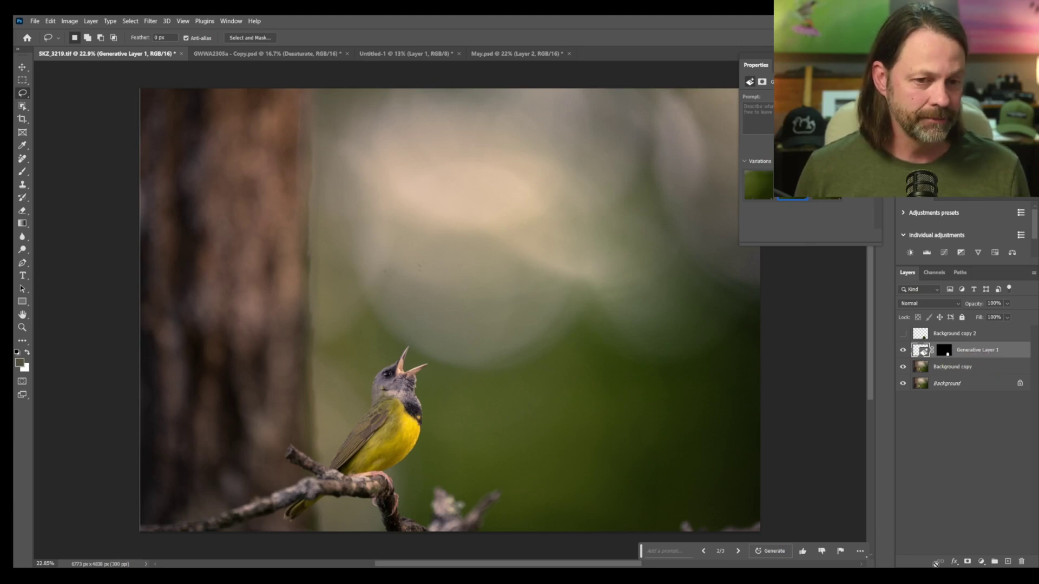
left_click(904, 351)
left_click(904, 350)
left_click(903, 350)
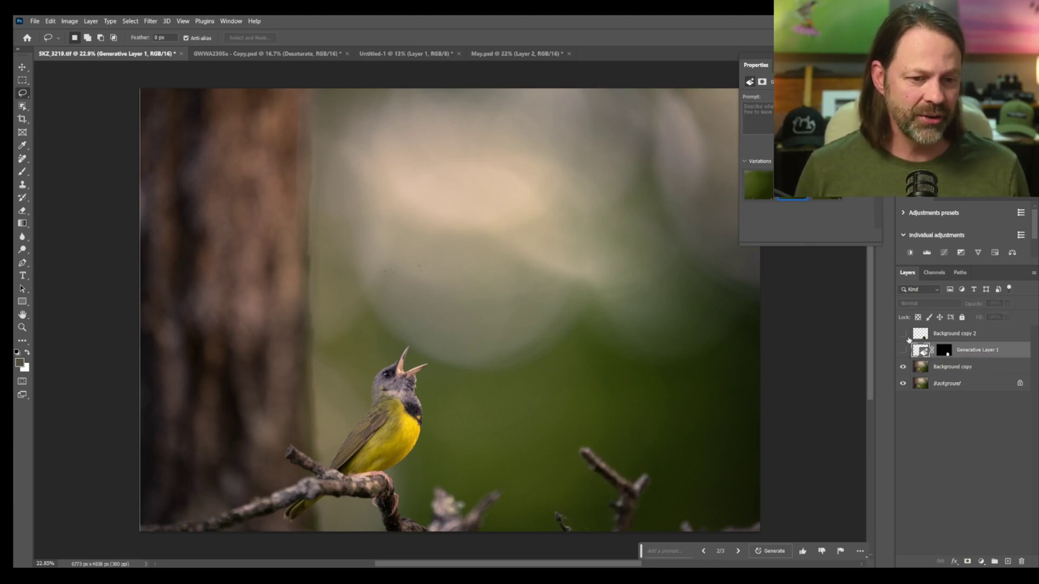
left_click(903, 334)
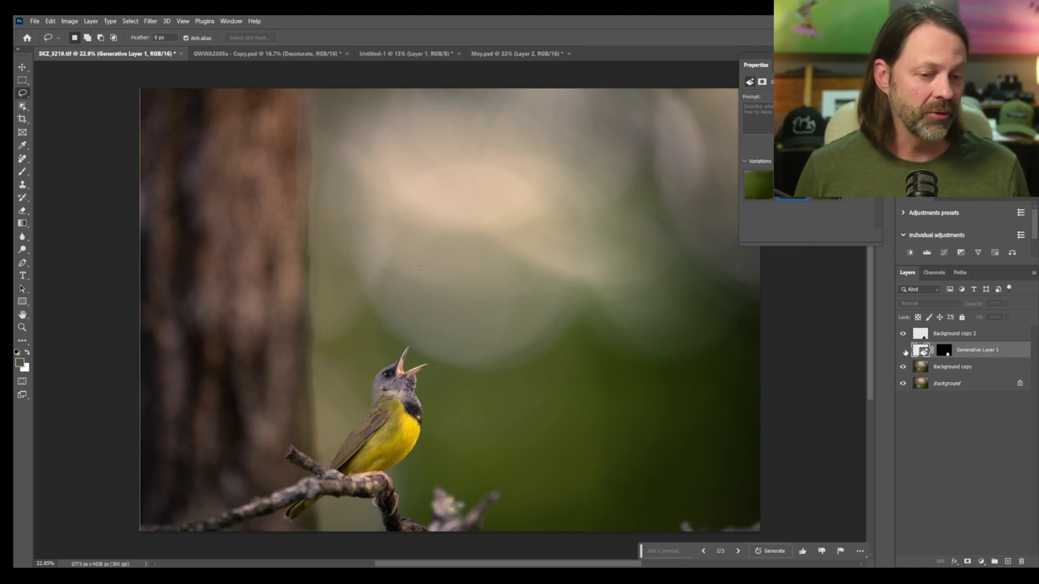
left_click(904, 351)
left_click(904, 333)
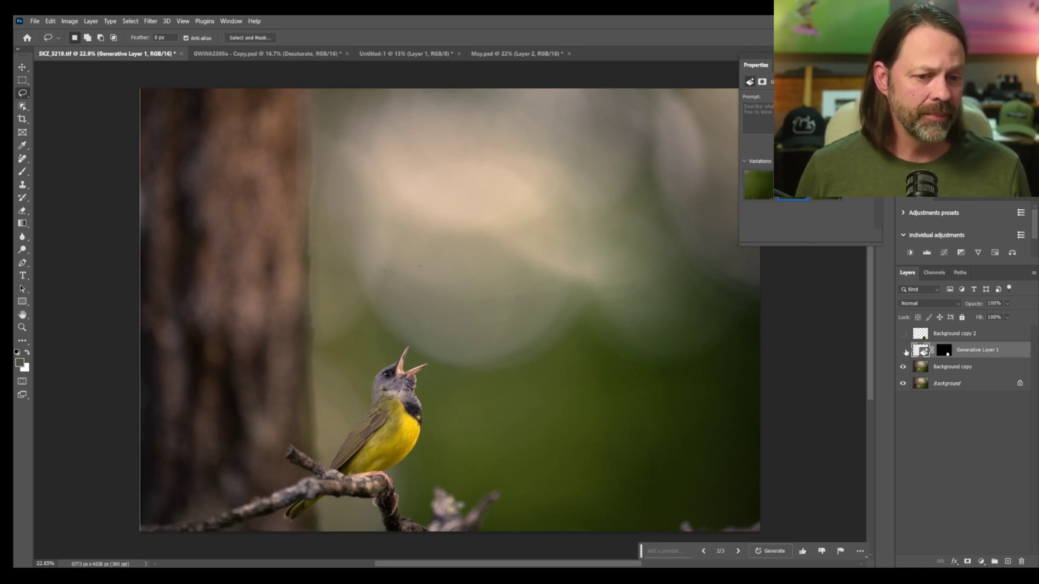
left_click(905, 352)
scroll(775, 354, "down", 3)
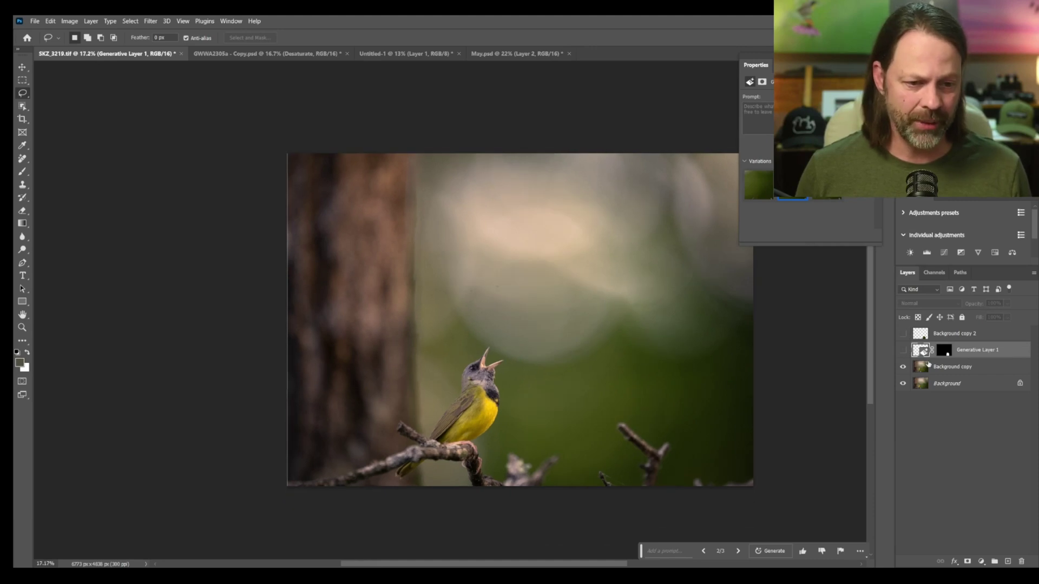
left_click(922, 368)
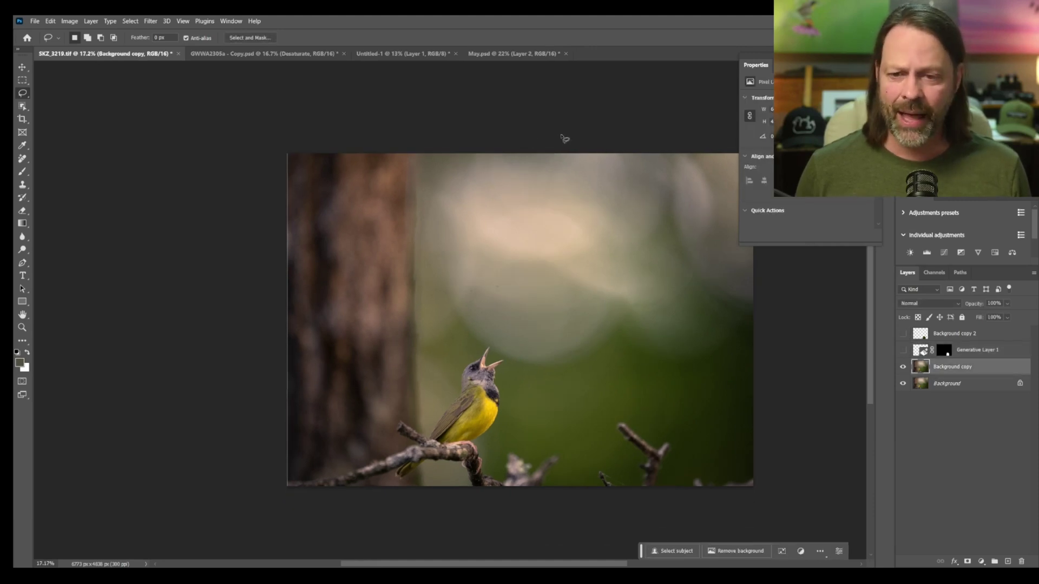
scroll(619, 278, "up", 4)
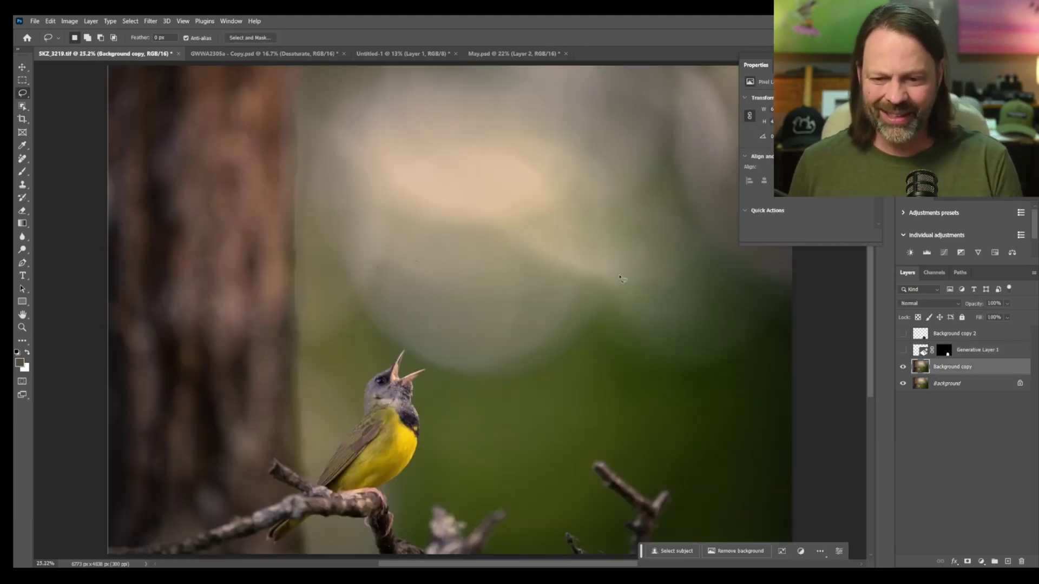
scroll(540, 280, "down", 3)
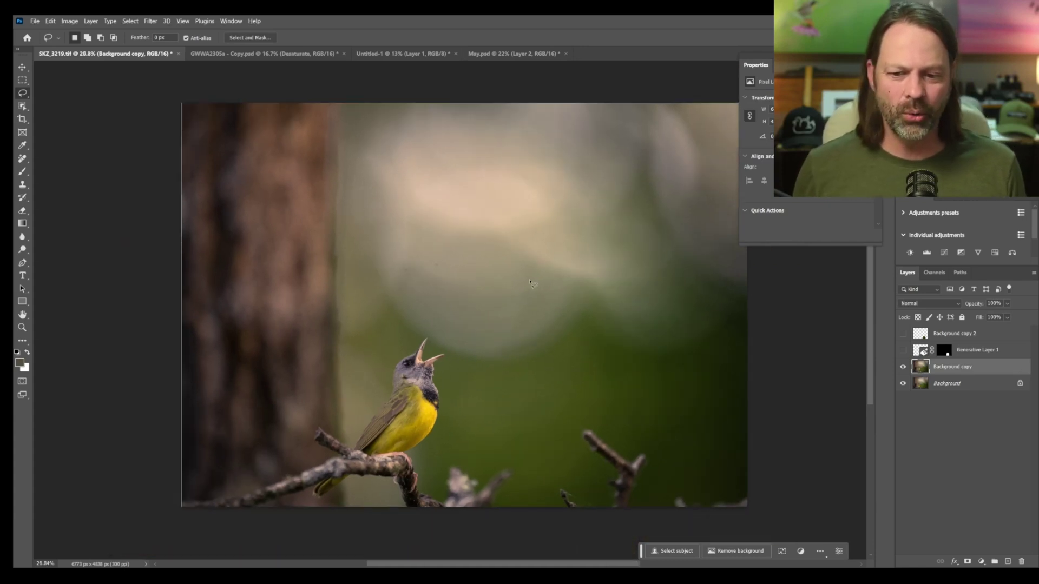
Step: Set the Crop tool to the 4:5 preset in landscape orientation (5:4)
left_click(23, 119)
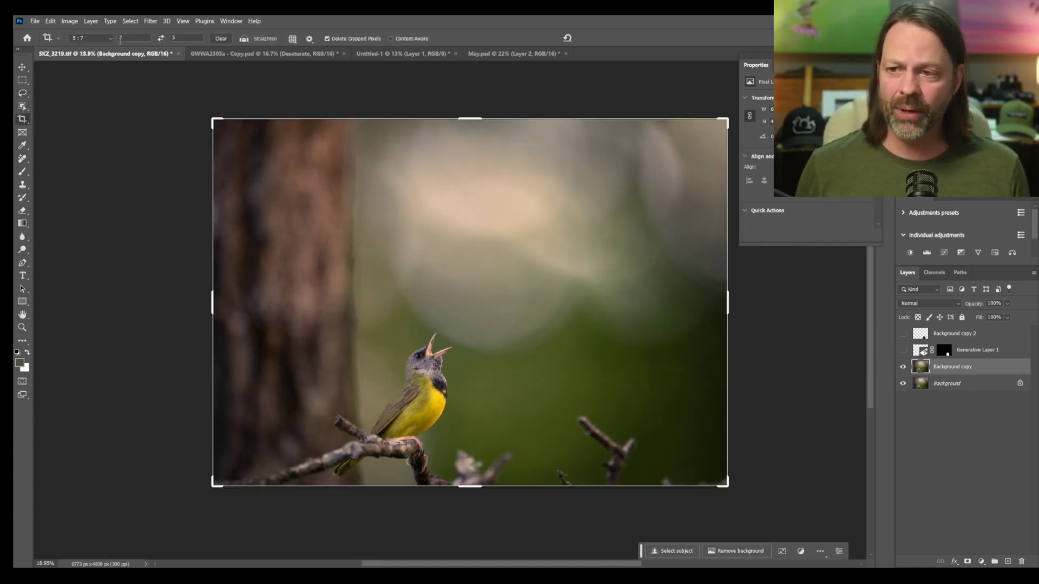
left_click(160, 38)
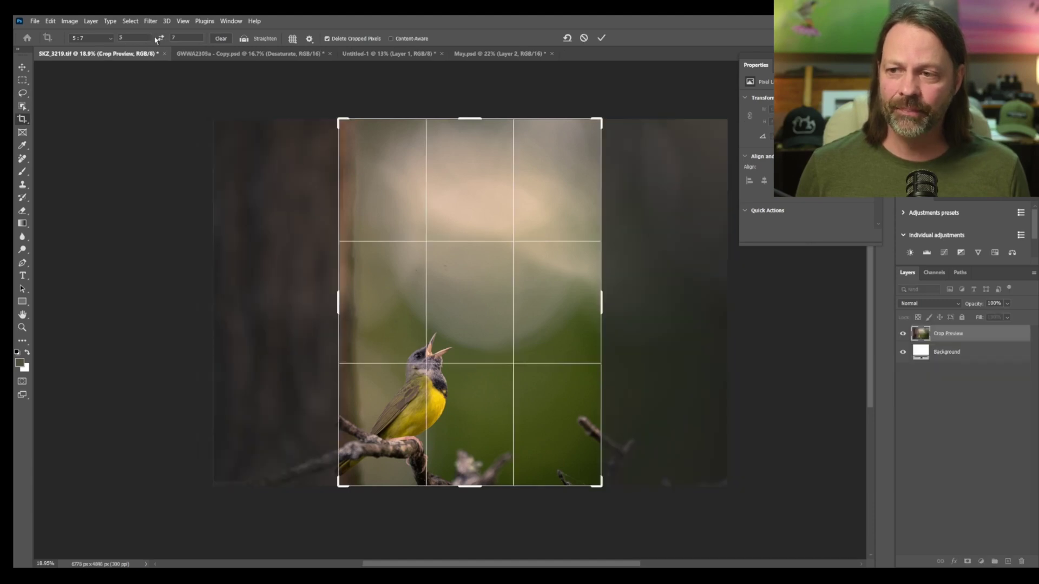
left_click(159, 39)
left_click(112, 39)
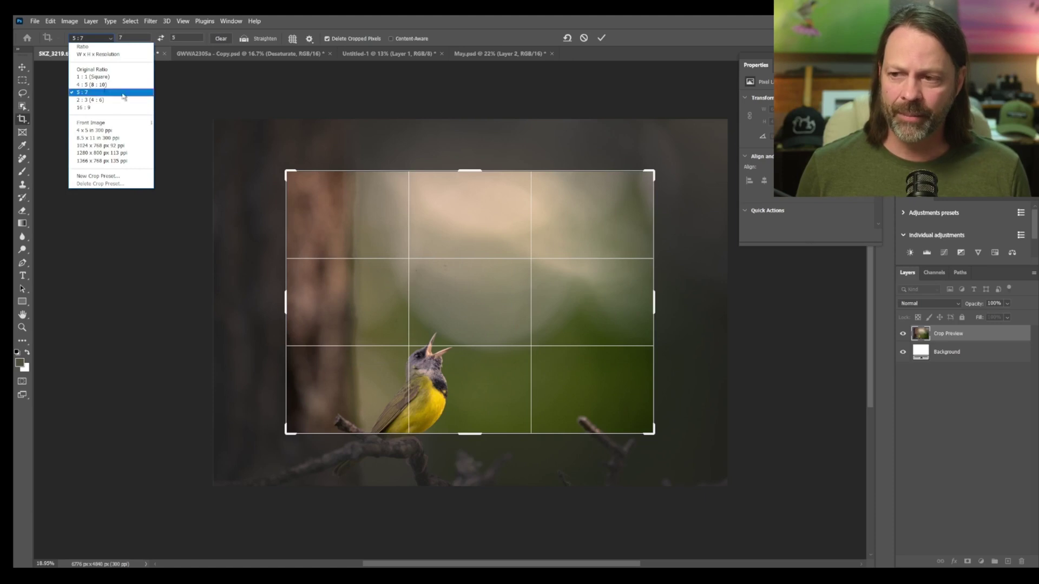
left_click(92, 85)
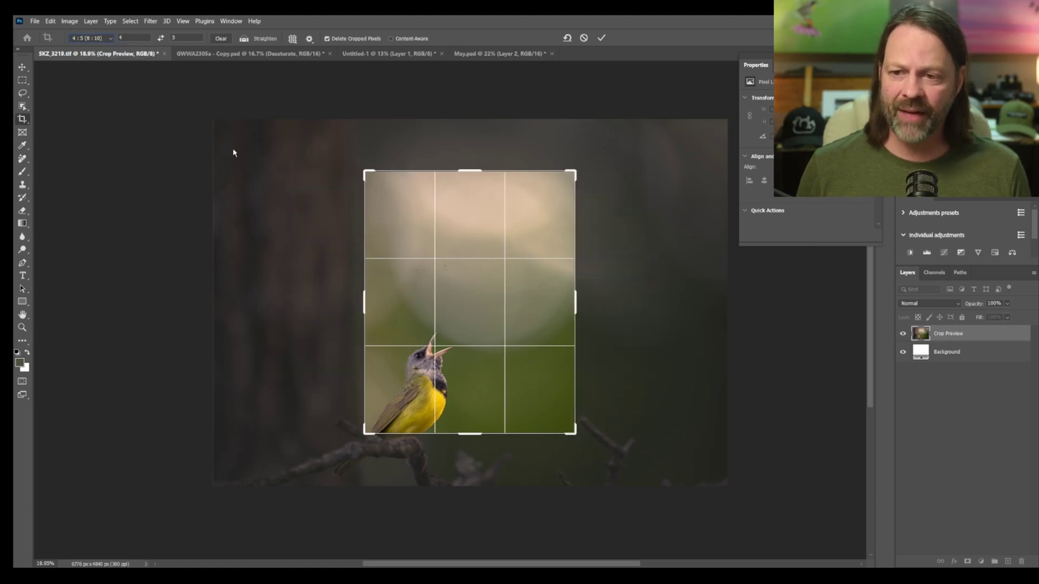
left_click(161, 39)
Step: Extend the crop frame below the photo and commit it with Content-Aware fill enabled
left_click_drag(602, 405, 665, 458)
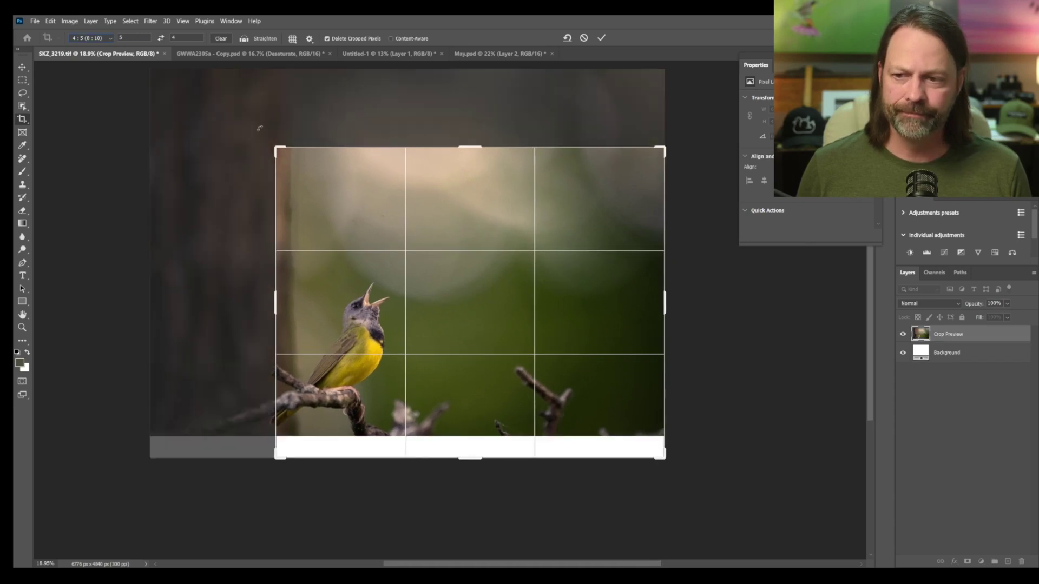
left_click_drag(279, 148, 210, 104)
left_click_drag(471, 238, 471, 233)
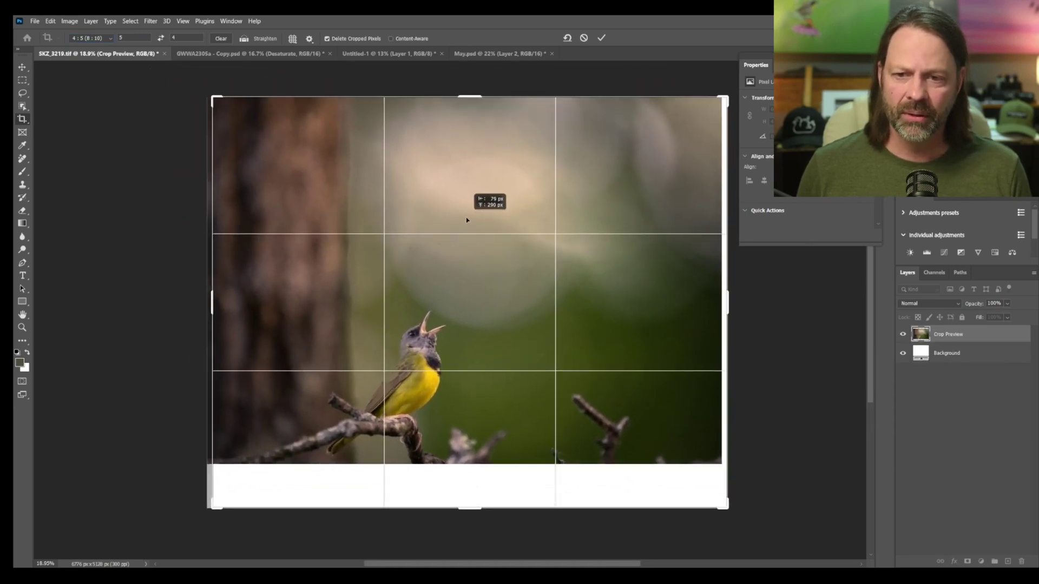
left_click_drag(467, 220, 469, 217)
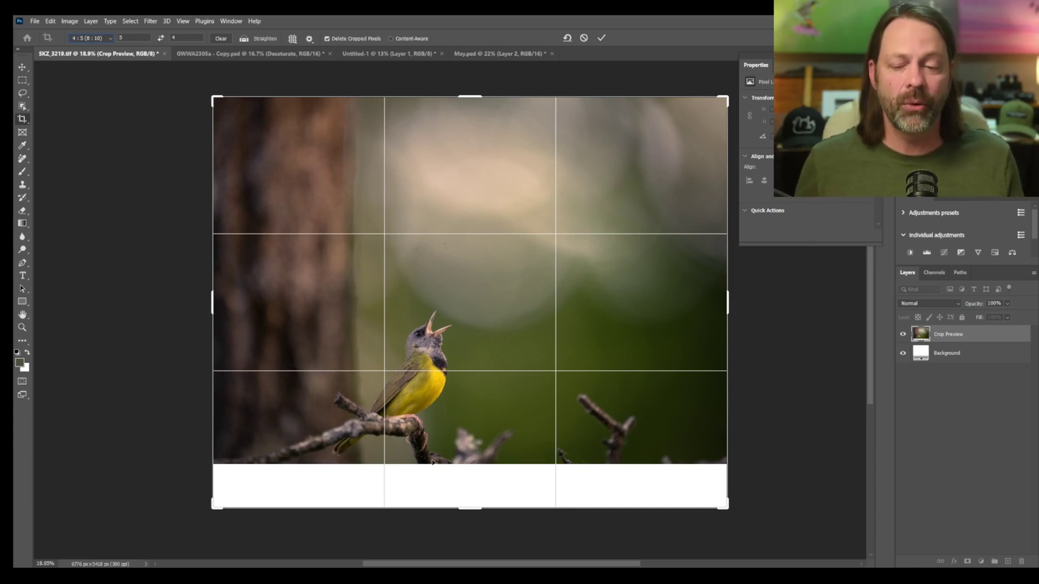
left_click(391, 39)
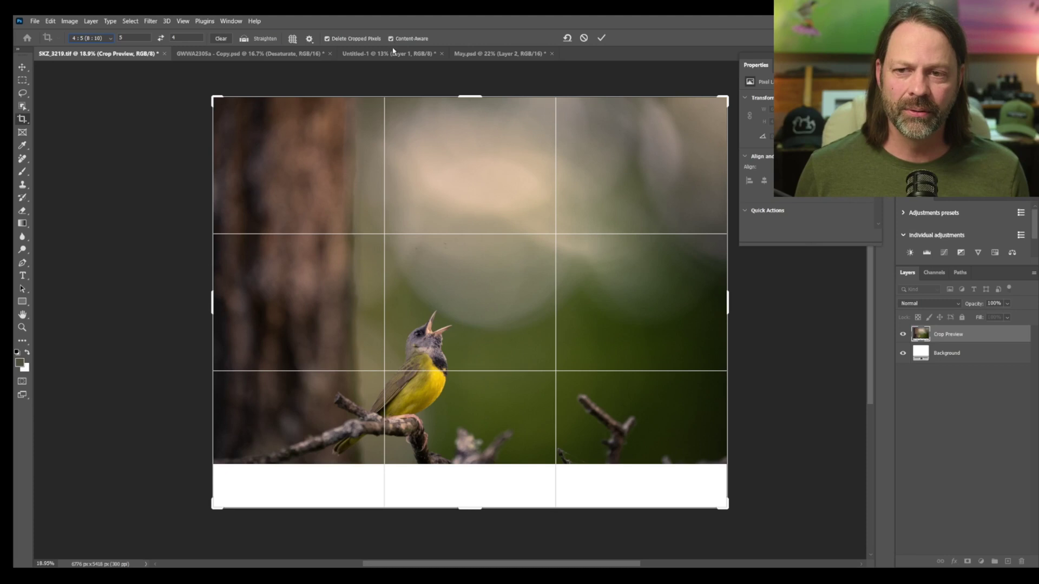
left_click(601, 38)
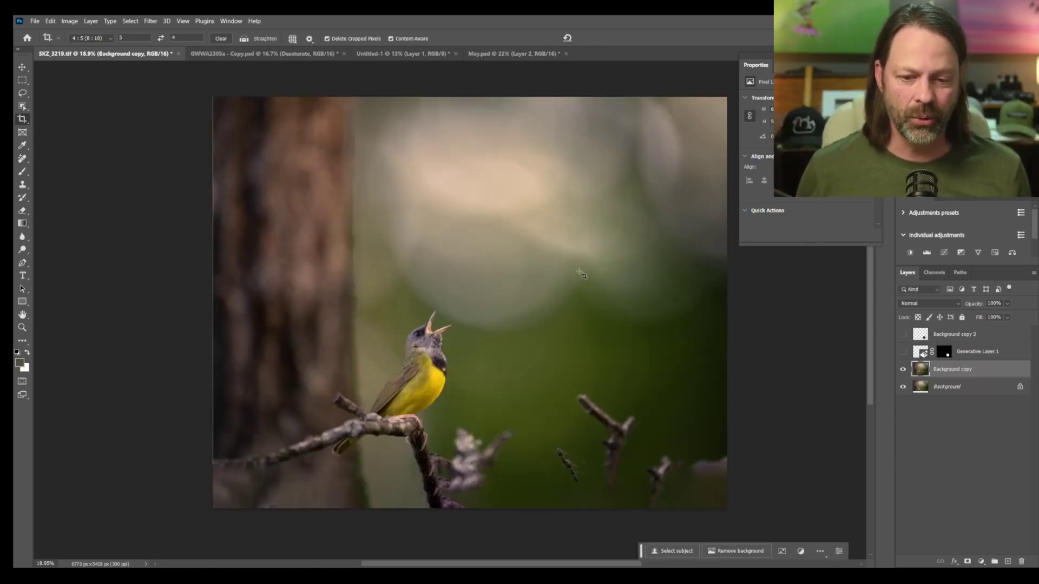
Step: Inspect the filled strip up close, then undo the extension back to 6773 × 4838 px
scroll(516, 404, "up", 5)
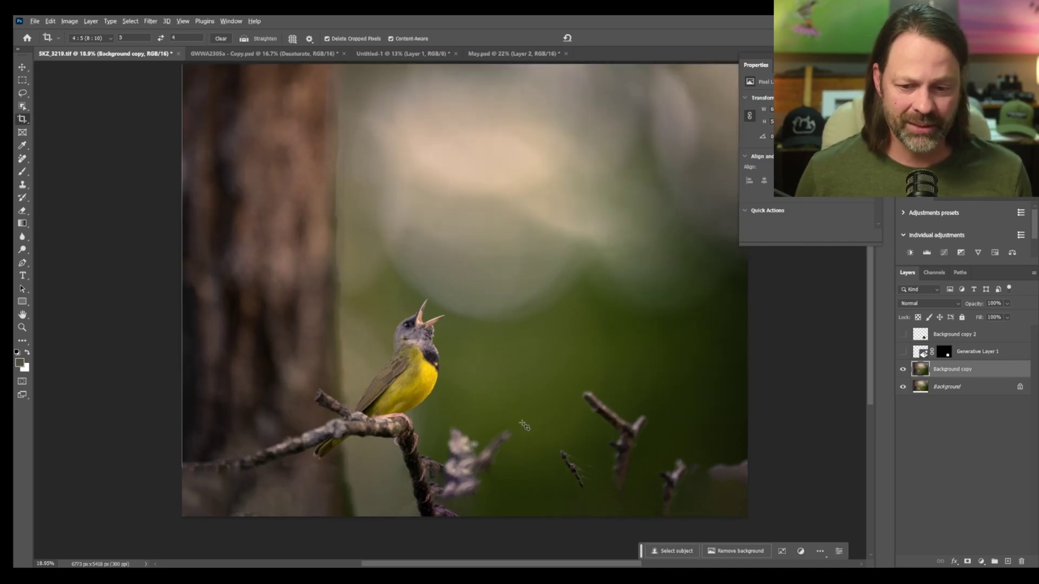
left_click_drag(457, 405, 464, 208)
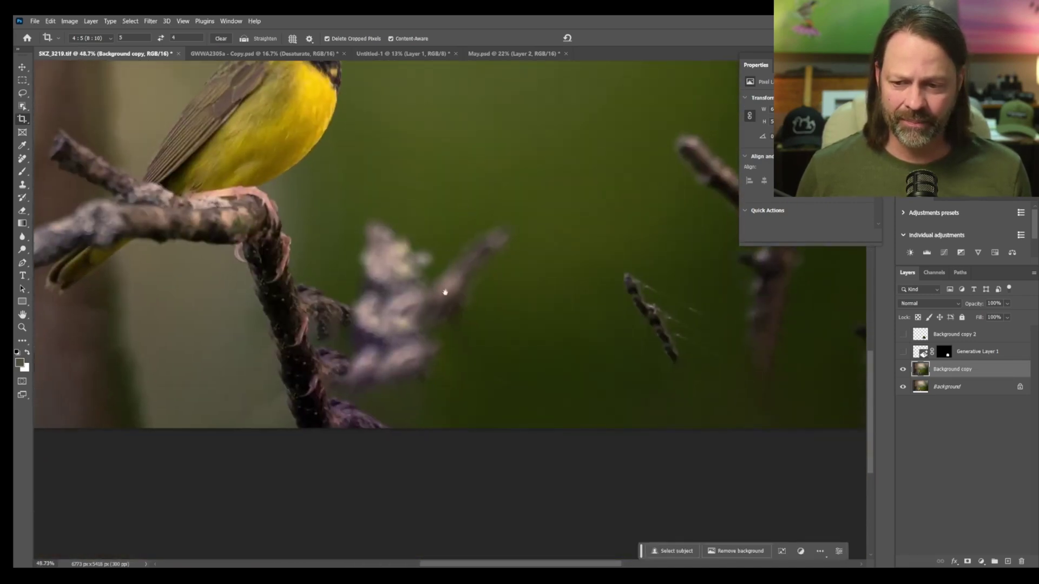
left_click_drag(440, 313, 608, 290)
mouse_move(294, 298)
left_mouse_down()
mouse_move(509, 295)
mouse_move(415, 293)
left_mouse_up()
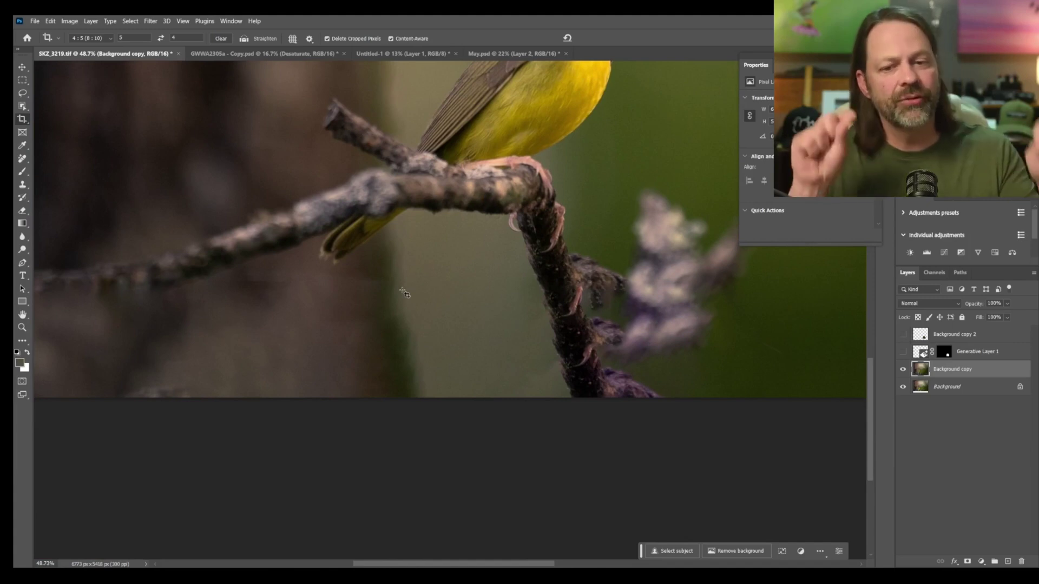
left_click_drag(575, 214, 507, 212)
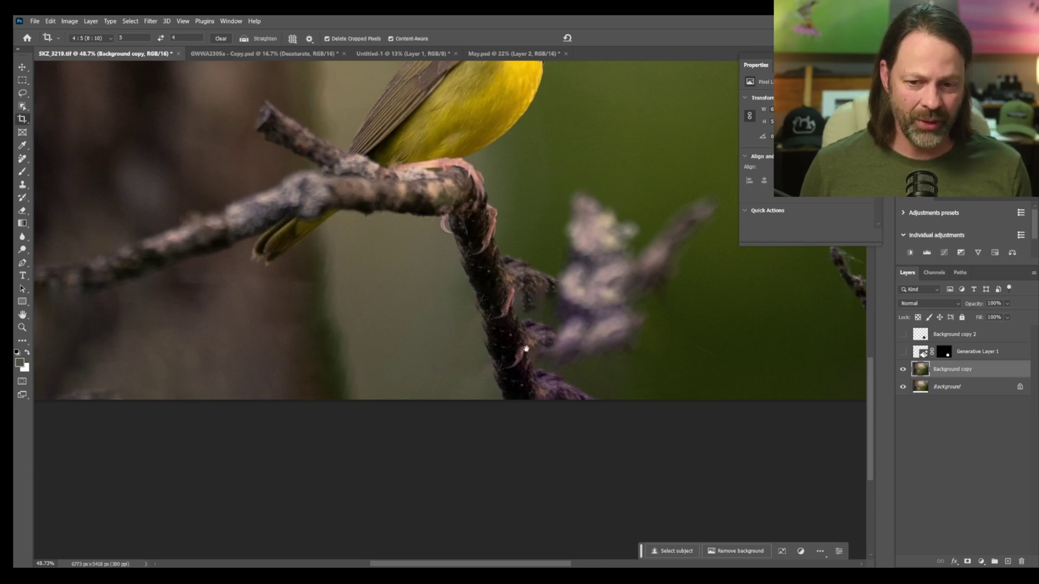
scroll(525, 328, "right", 10)
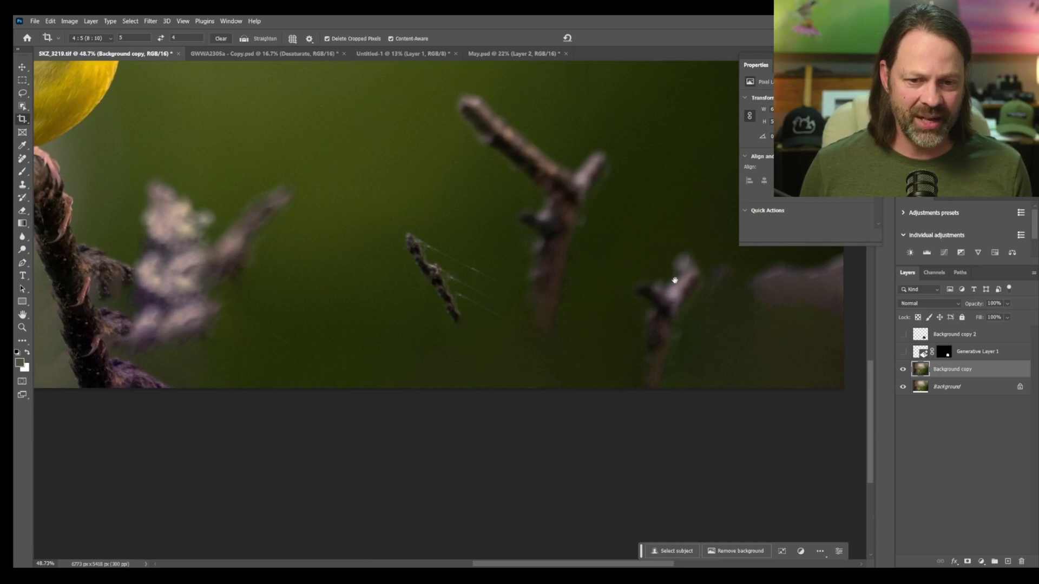
scroll(669, 308, "right", 6)
scroll(620, 248, "left", 11)
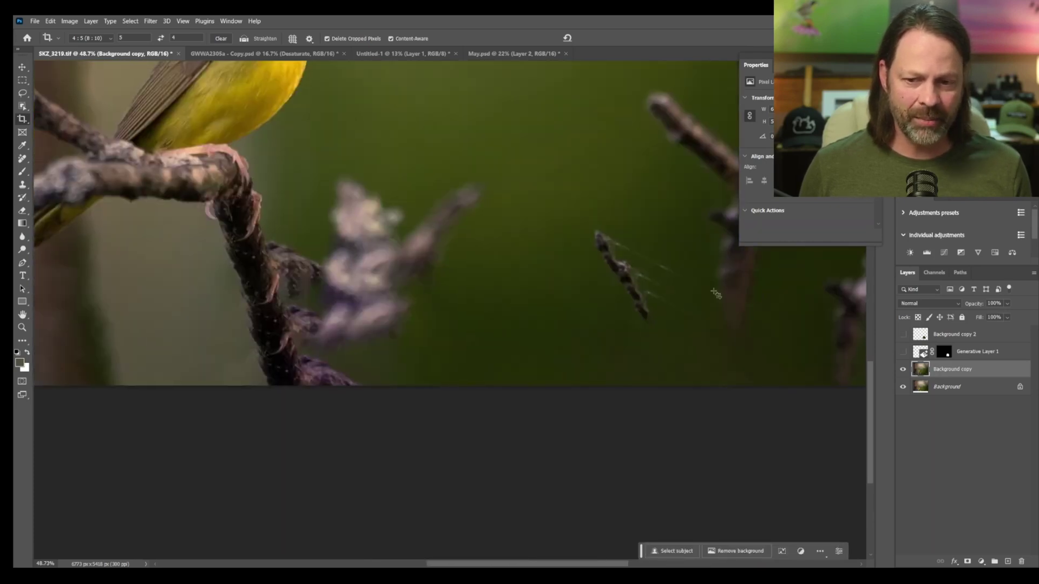
scroll(679, 290, "down", 5)
scroll(627, 325, "right", 2)
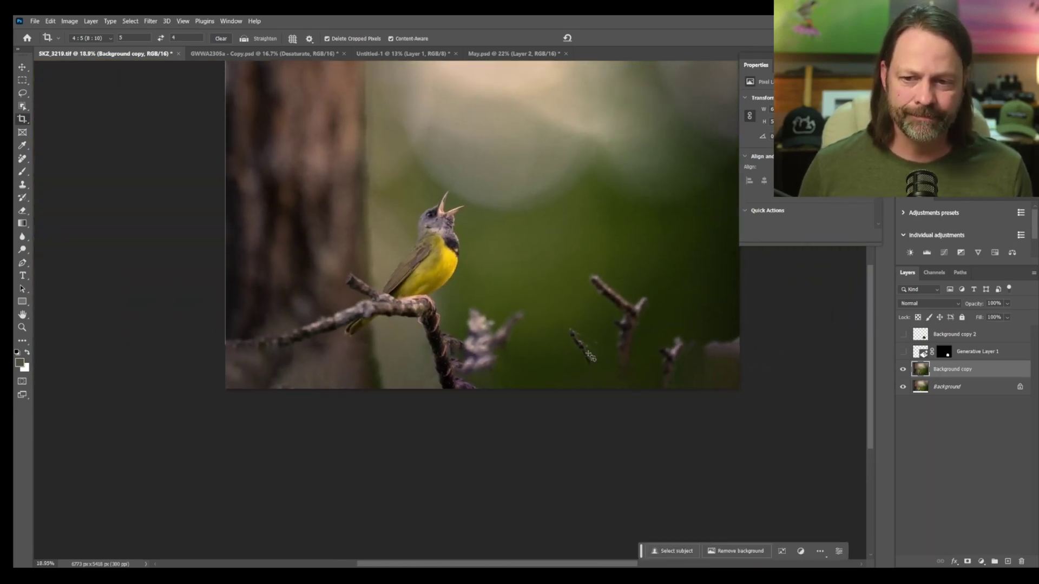
key("ctrl+z")
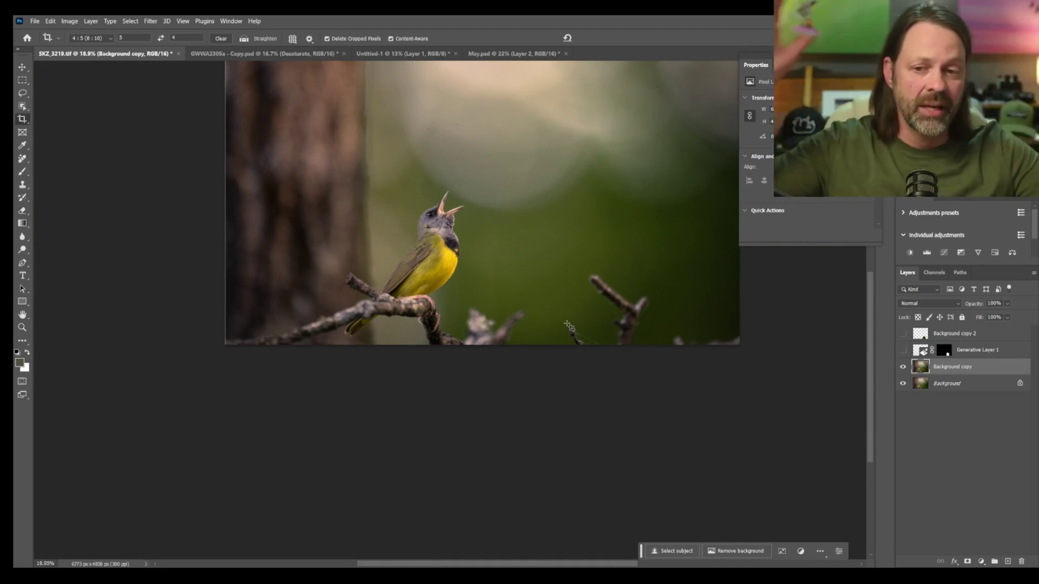
scroll(570, 328, "down", 3)
Step: Drag a new crop frame extending below the warbler photo with Content-Aware off
left_click_drag(573, 270, 512, 364)
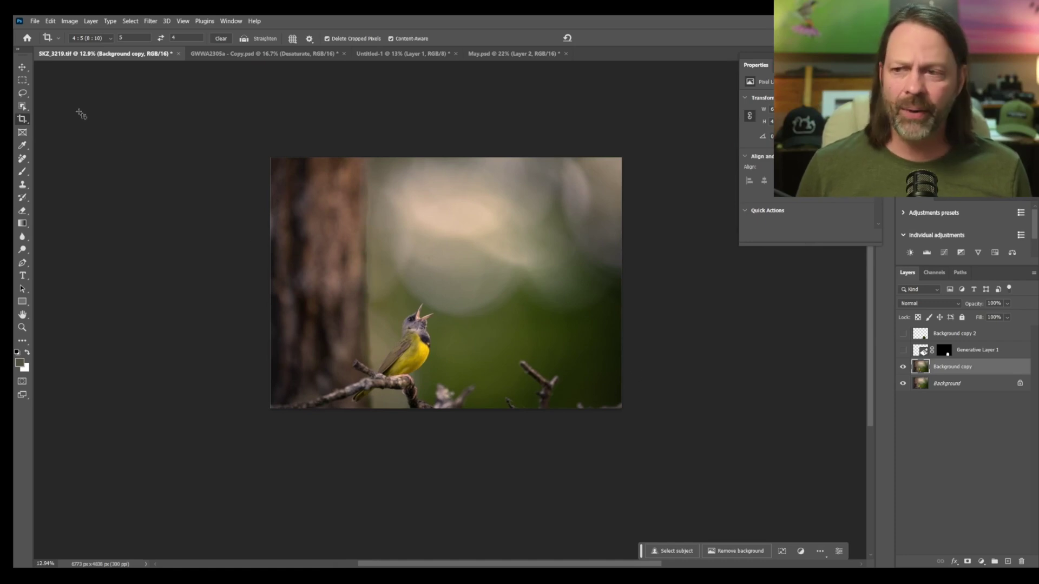
left_click(23, 120)
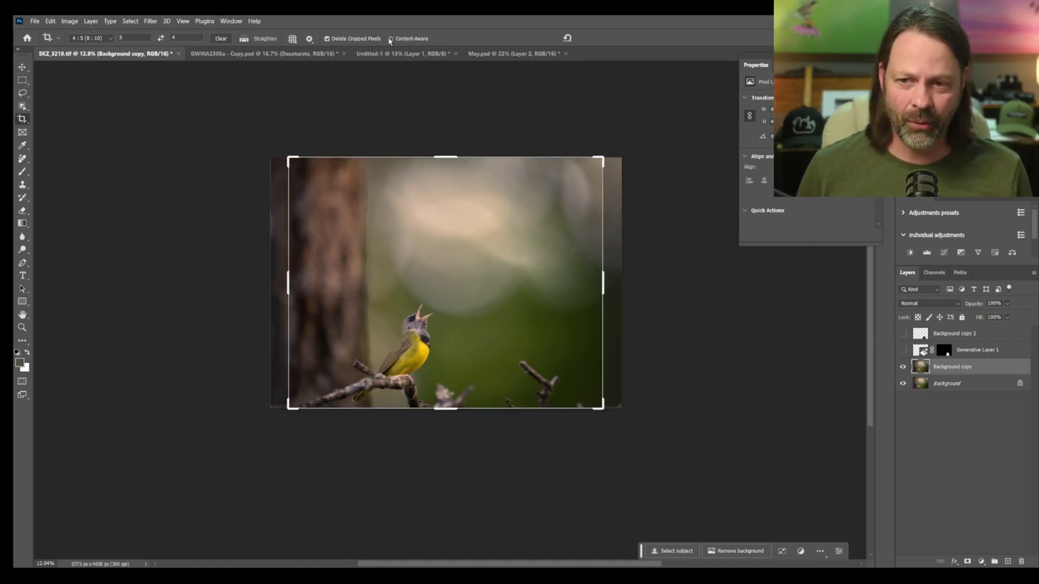
left_click_drag(602, 407, 612, 418)
left_click_drag(279, 423, 269, 425)
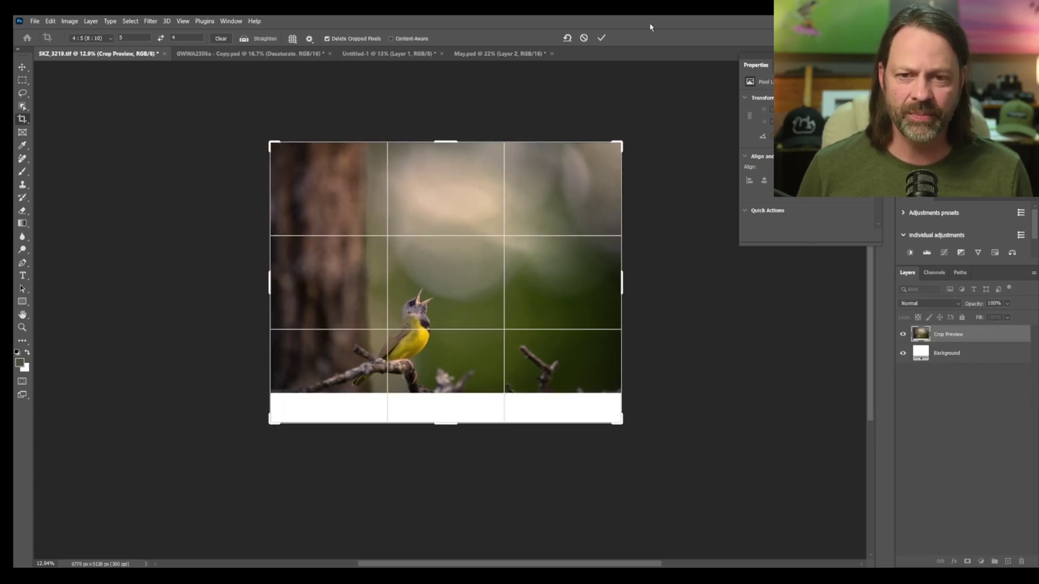
Step: Commit the crop, marquee-select the white bottom strip, and Generative Fill it without a prompt
left_click(602, 38)
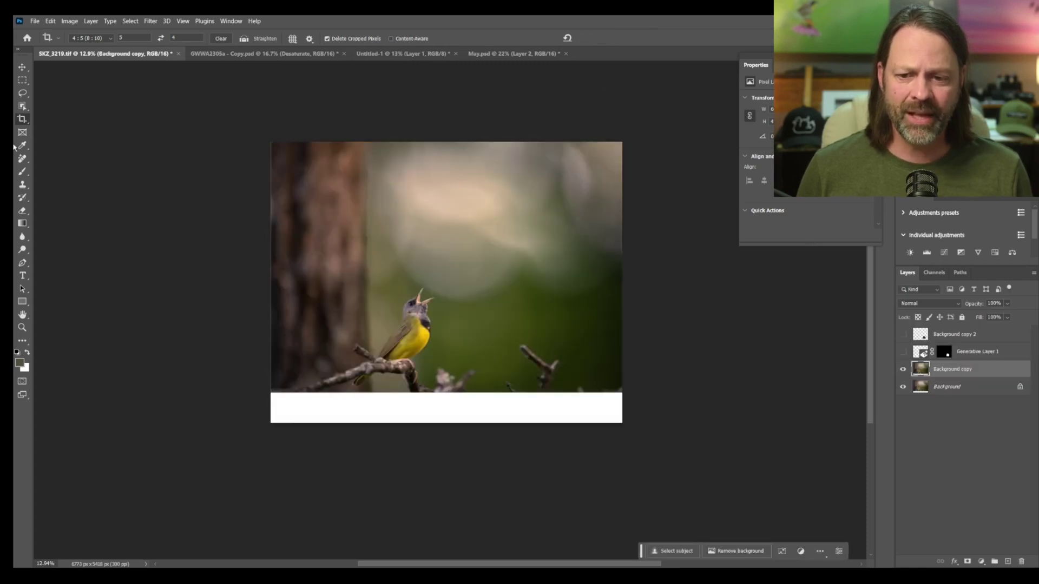
left_click(23, 81)
right_click(23, 81)
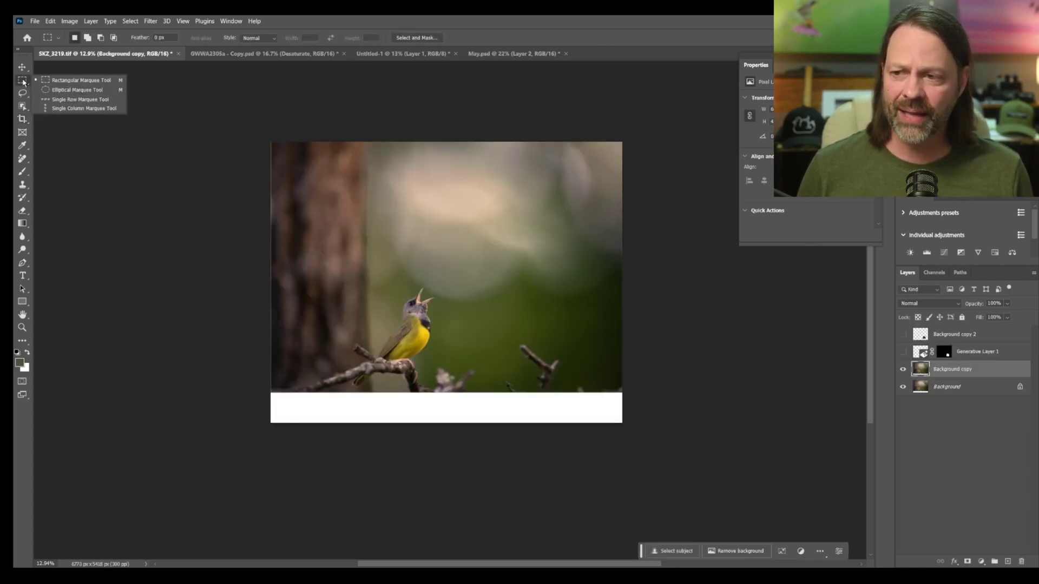
left_click_drag(639, 386, 230, 476)
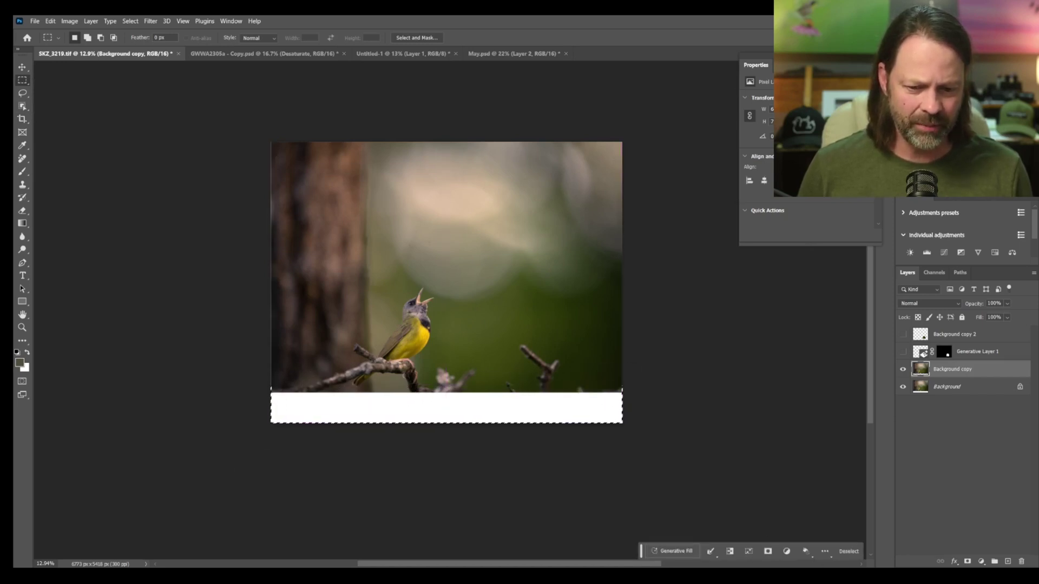
left_click(682, 551)
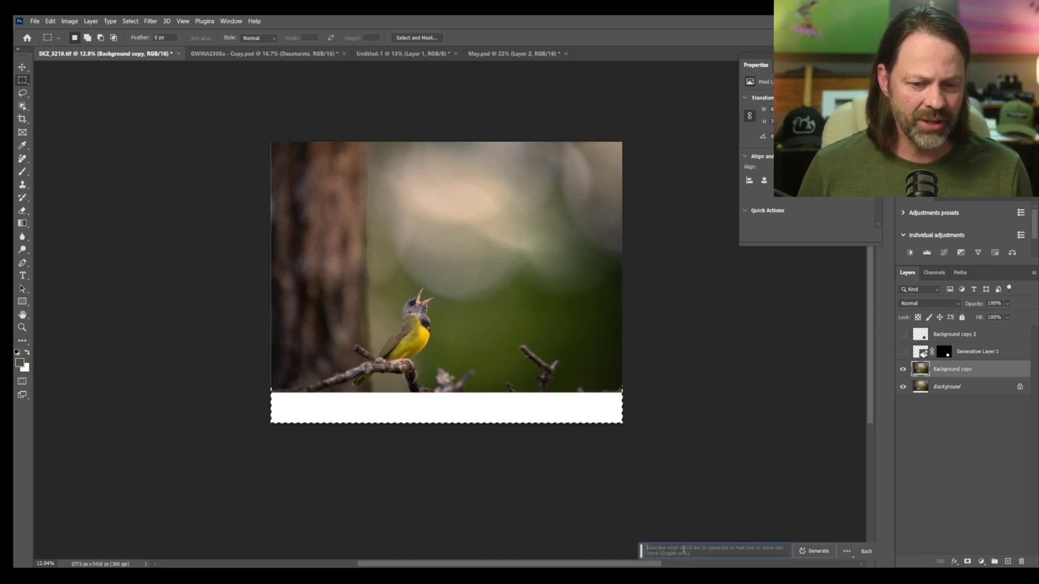
left_click(793, 550)
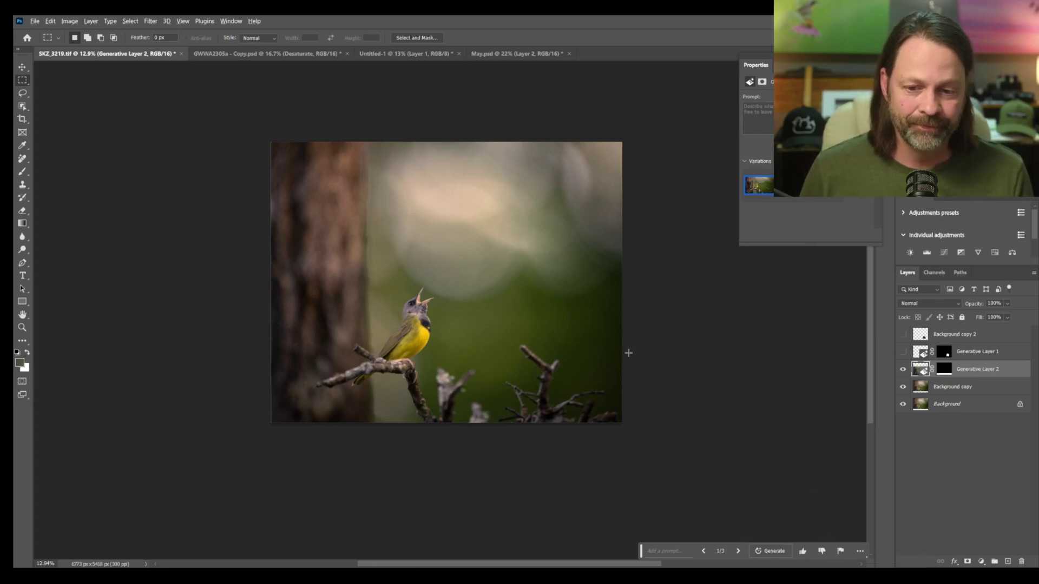
Step: Zoom and pan across the generated branches in the extended lower strip
scroll(626, 352, "up", 5)
left_click_drag(526, 400, 700, 283)
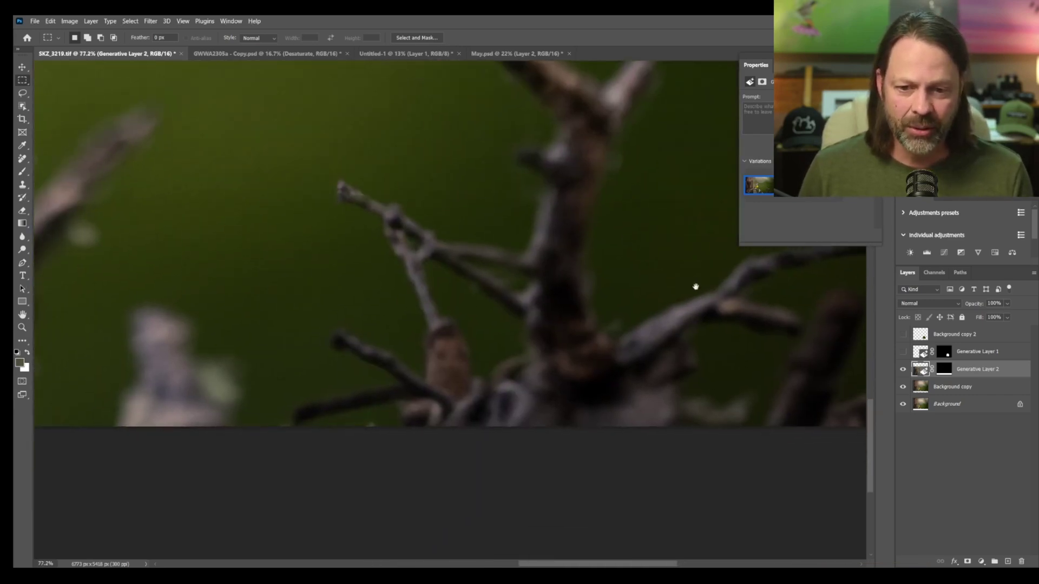
left_click_drag(538, 297, 242, 323)
scroll(242, 323, "down", 5)
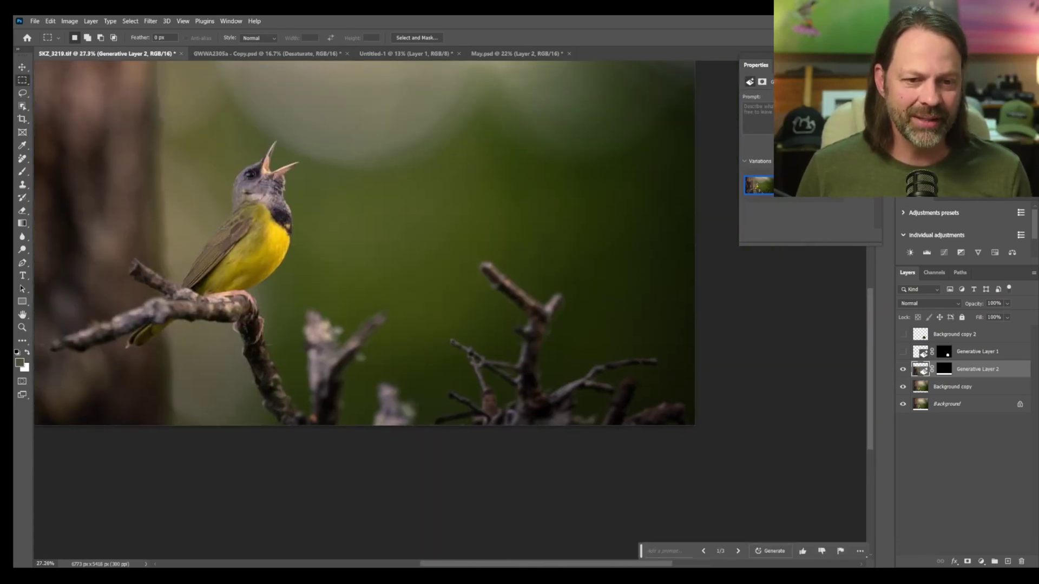
Step: Compare the second and third generated variations against the first, zooming in and out
left_click(788, 185)
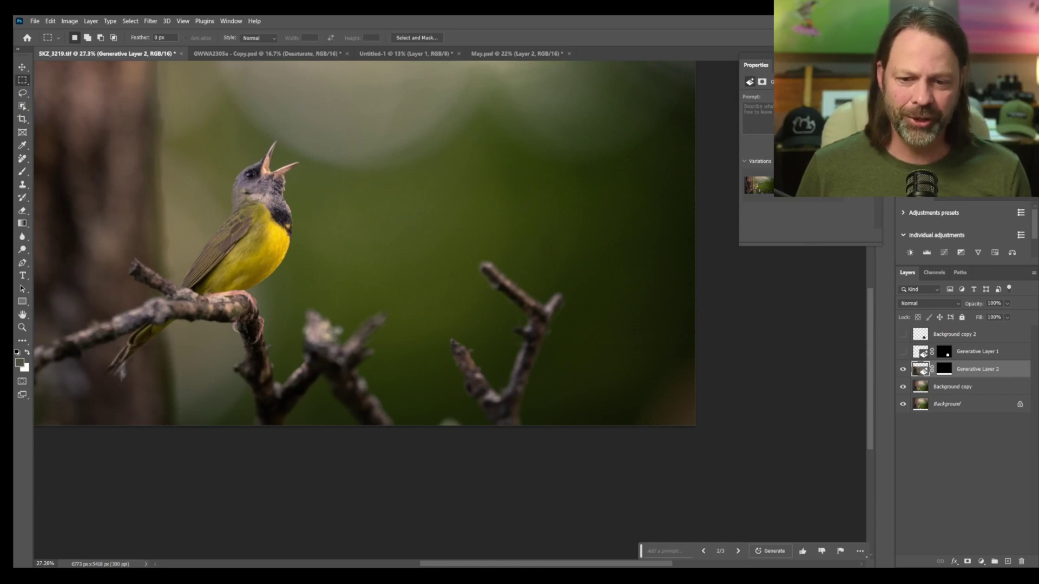
left_click(819, 186)
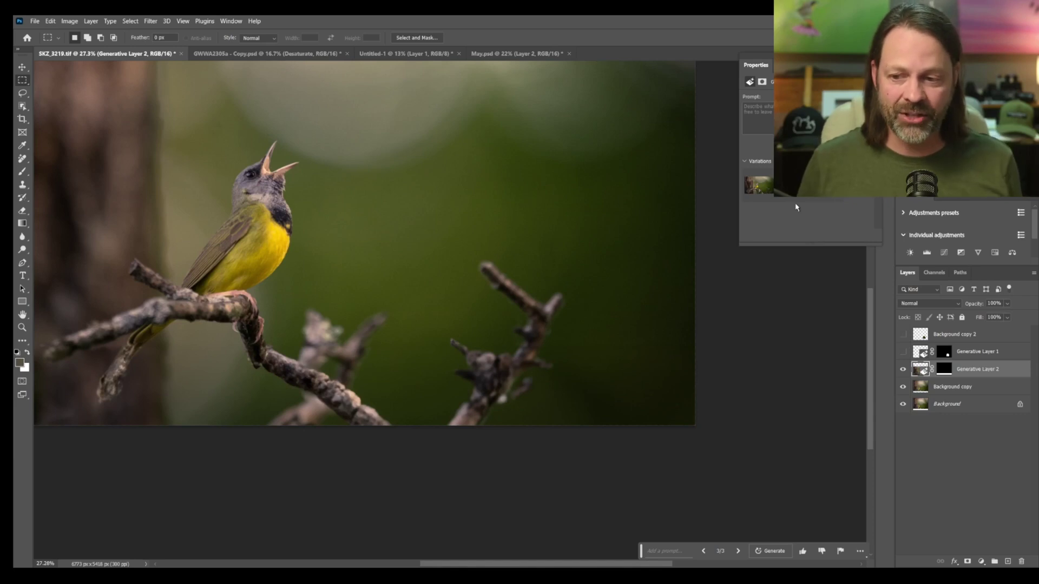
scroll(594, 194, "down", 3)
scroll(576, 209, "up", 2)
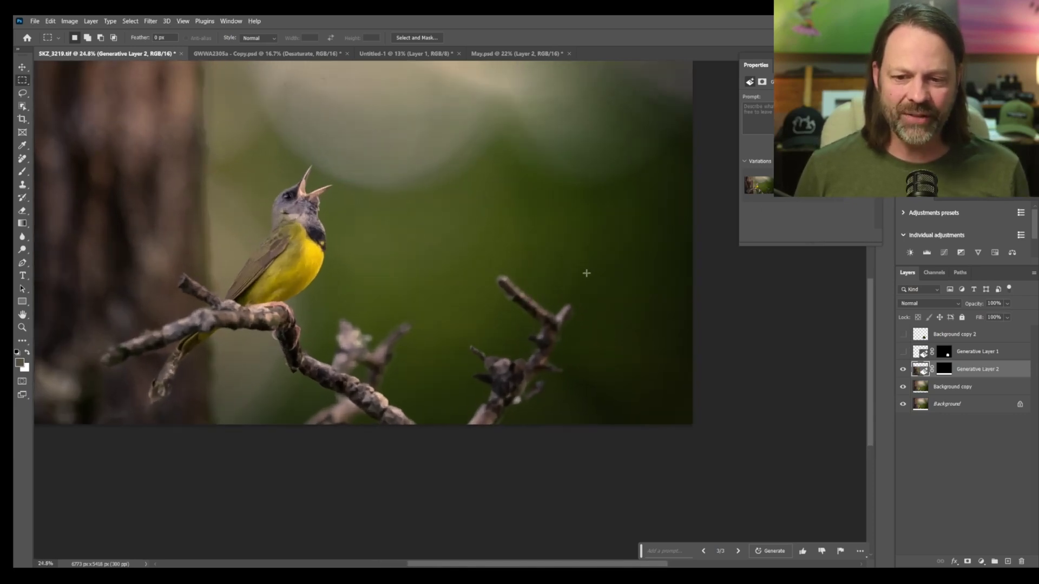
scroll(584, 274, "down", 1)
scroll(531, 299, "up", 3)
scroll(519, 427, "up", 4)
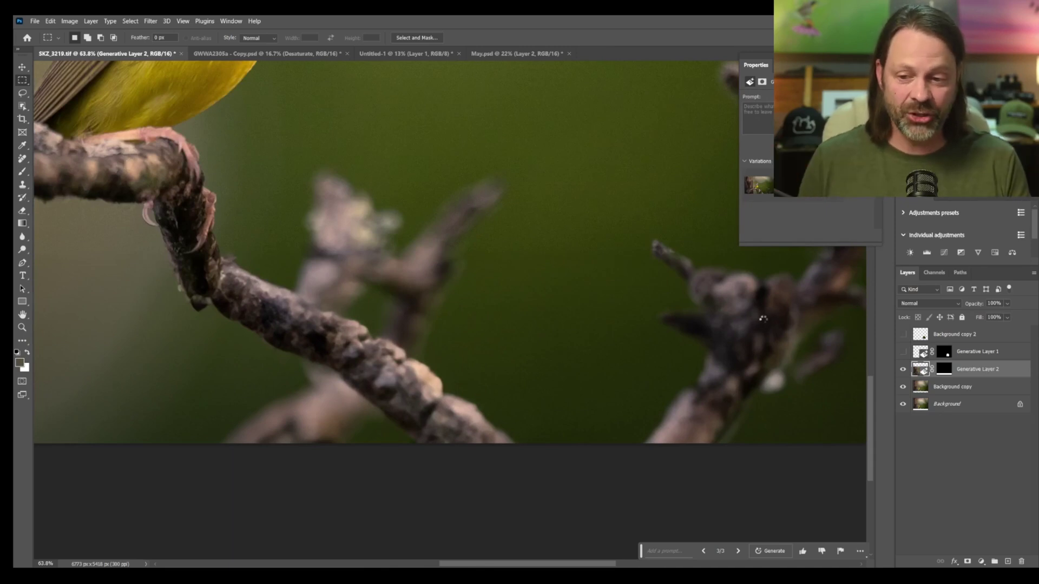
scroll(572, 295, "down", 5)
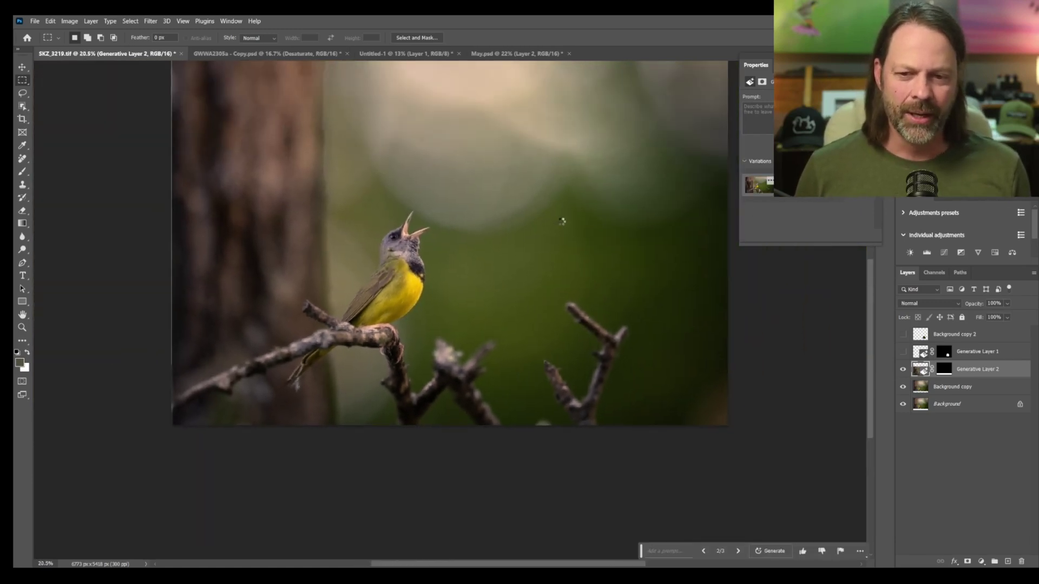
scroll(561, 254, "up", 3)
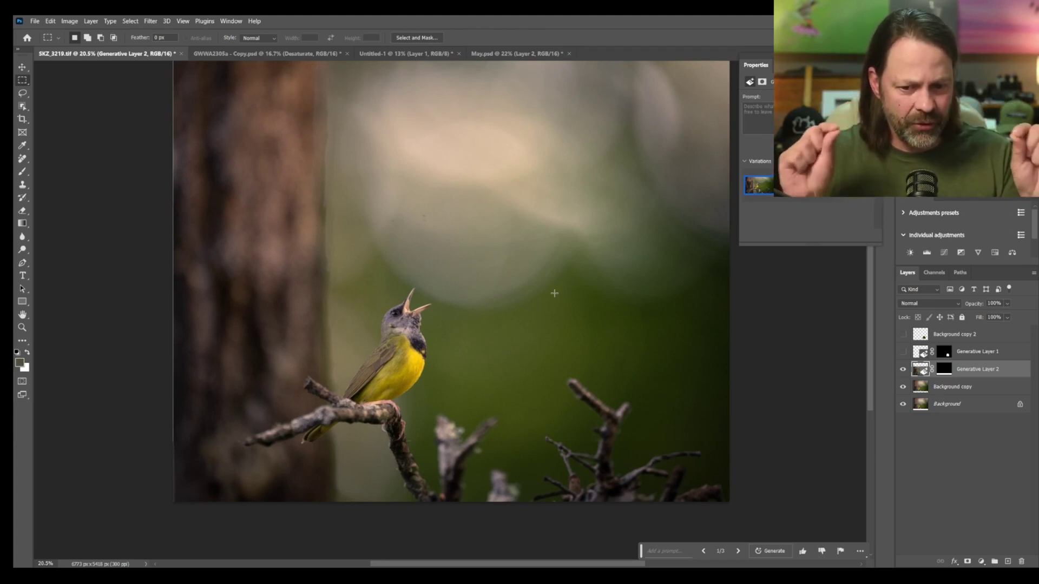
scroll(503, 291, "down", 3)
scroll(503, 290, "up", 3)
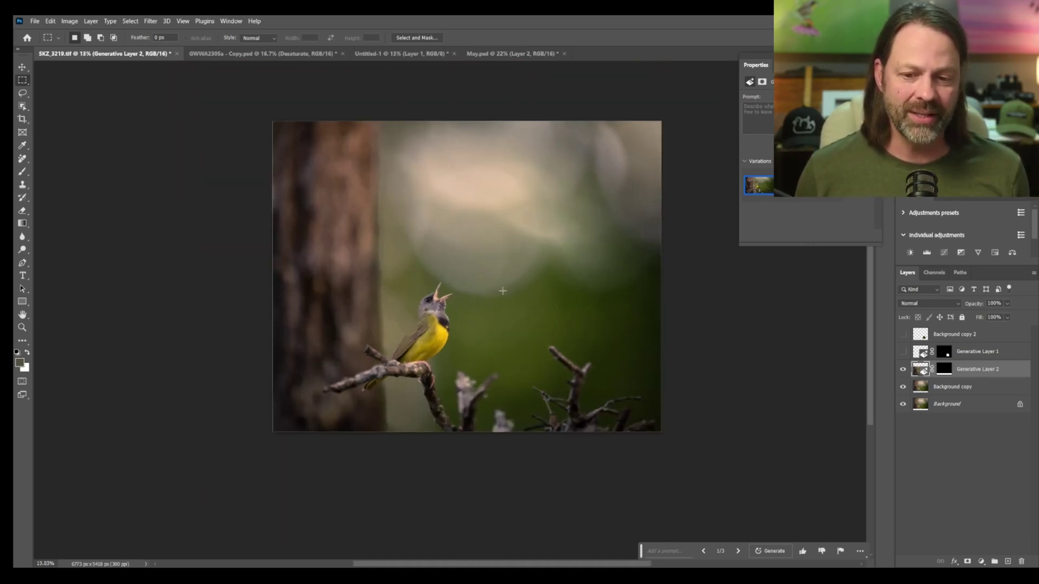
scroll(503, 291, "down", 1)
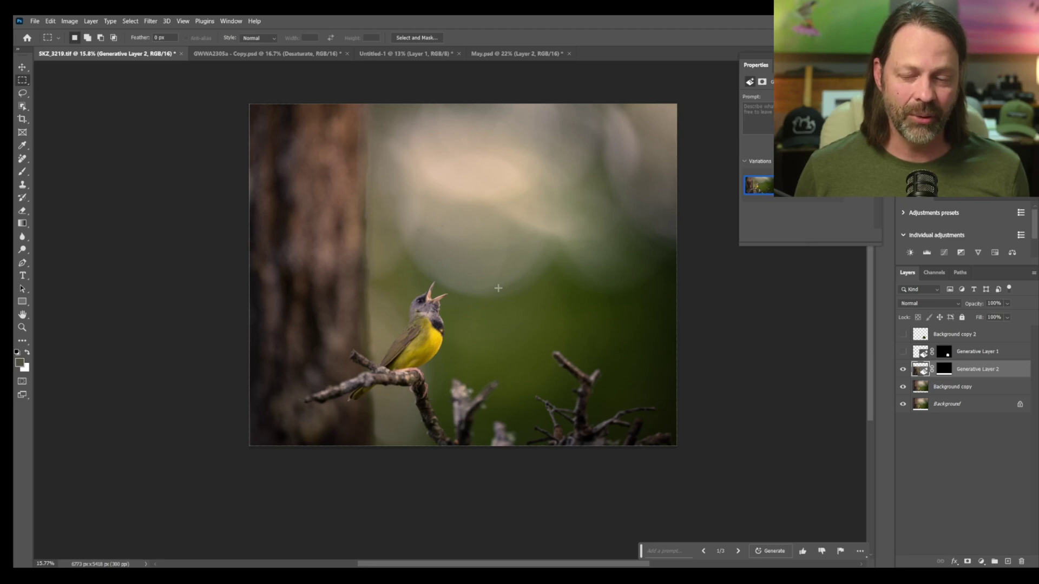
Step: In GWWA2305a - Copy.psd, toggle Background copy and Layer 1 to inspect each part, leaving Desaturate visible
left_click(249, 54)
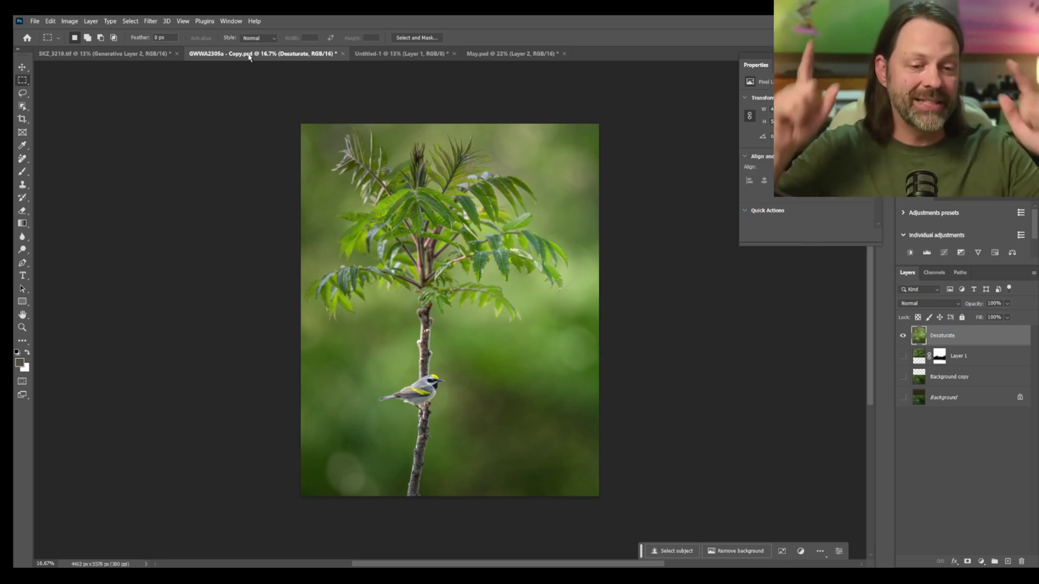
left_click(903, 336)
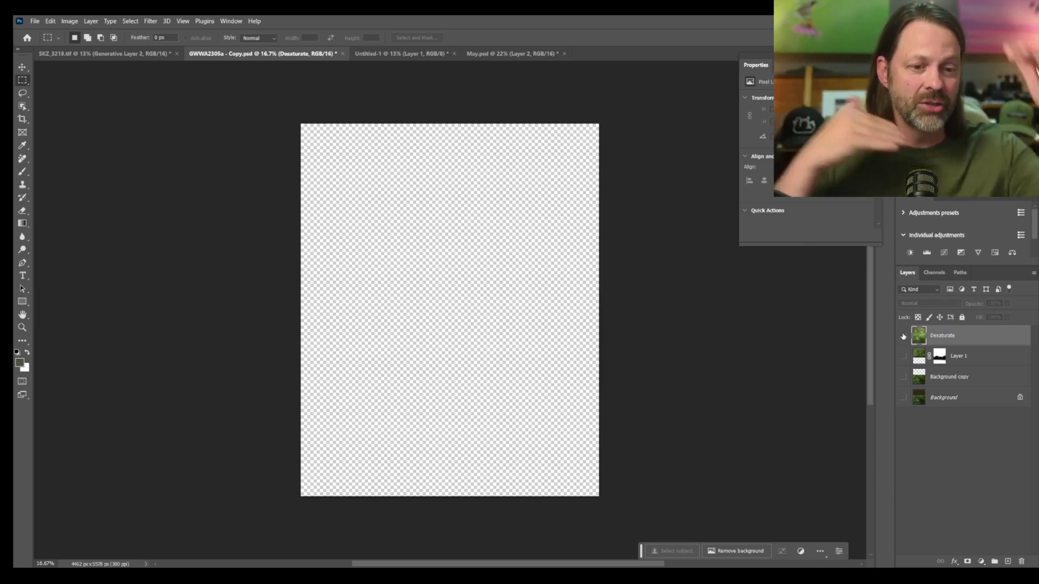
left_click(902, 374)
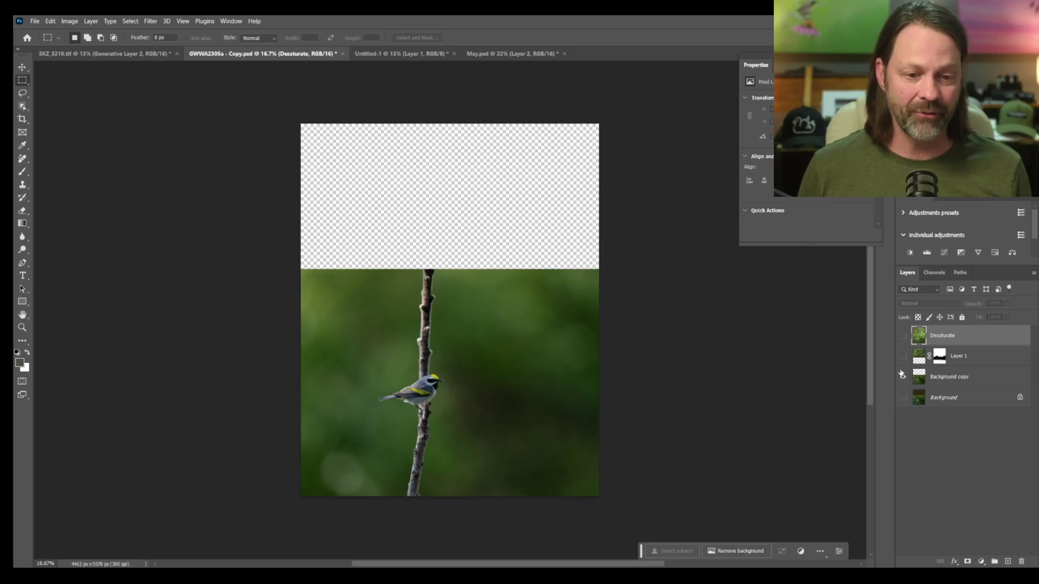
left_click(902, 377)
left_click(903, 357)
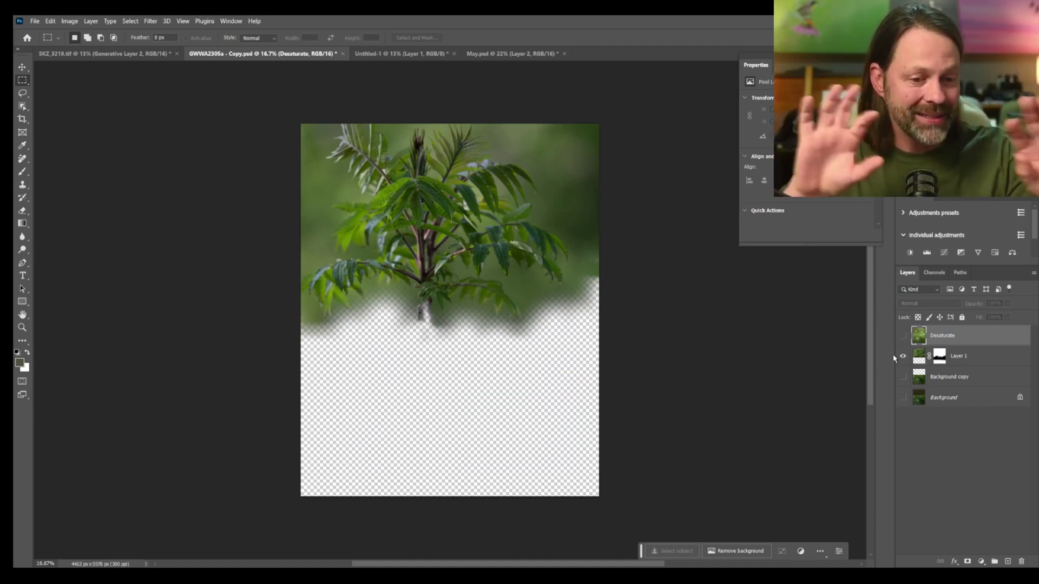
left_click(902, 378)
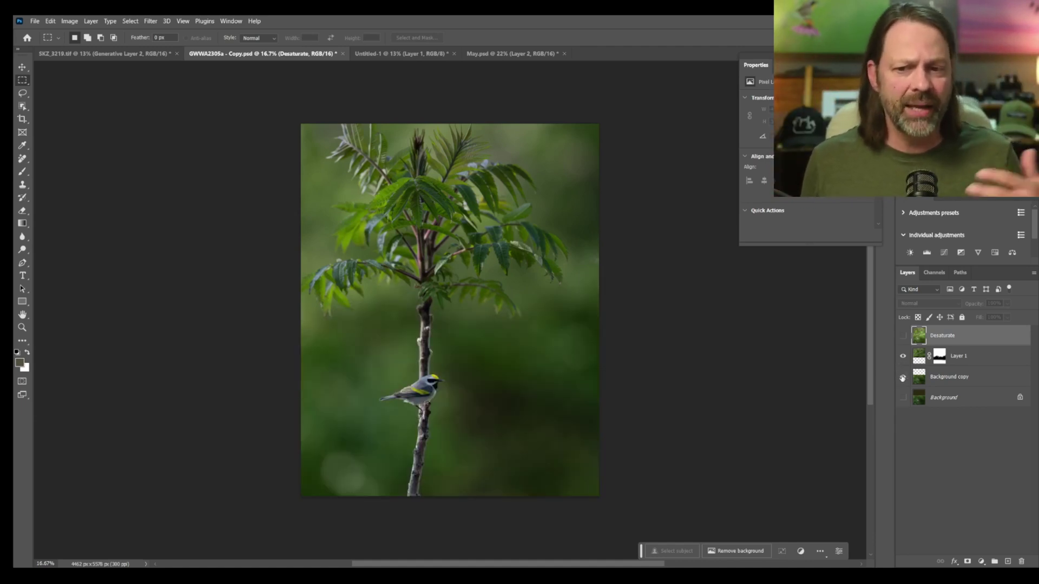
left_click(902, 357)
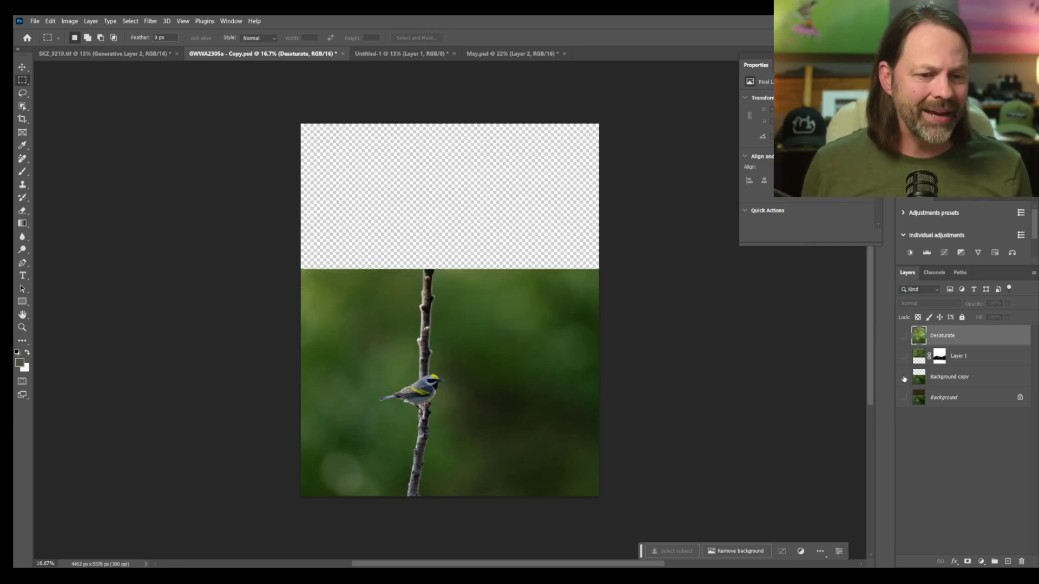
left_click(903, 377)
left_click(902, 337)
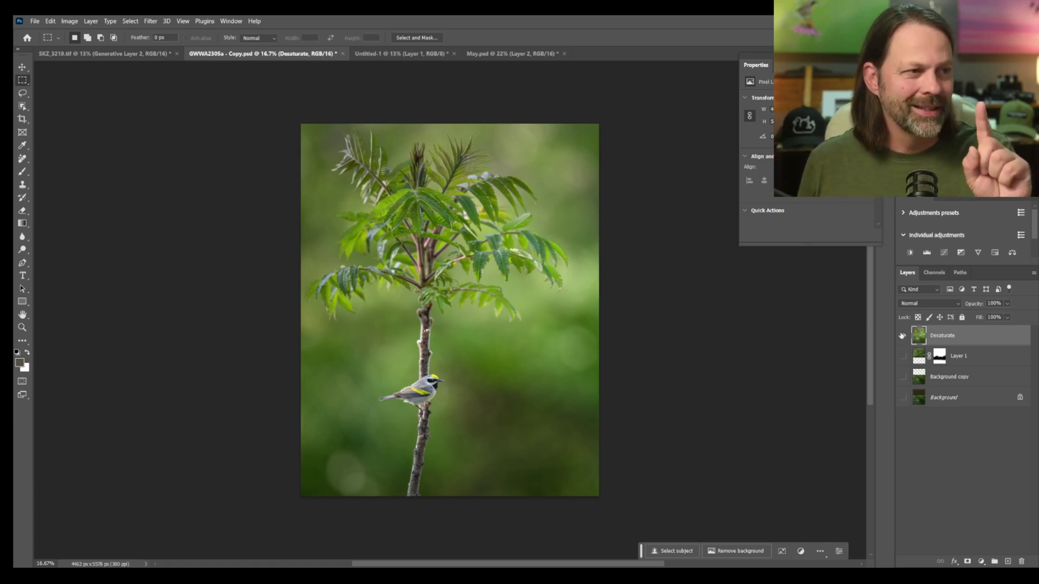
Step: In Untitled-1, select the top, left, middle-gap and bottom white strips together
left_click(391, 55)
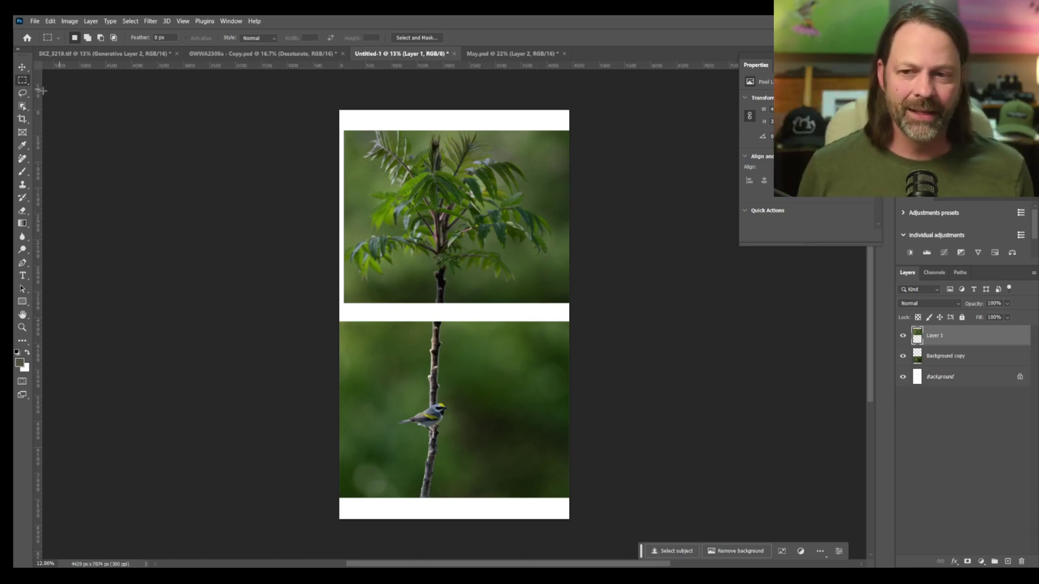
left_click_drag(331, 103, 649, 136)
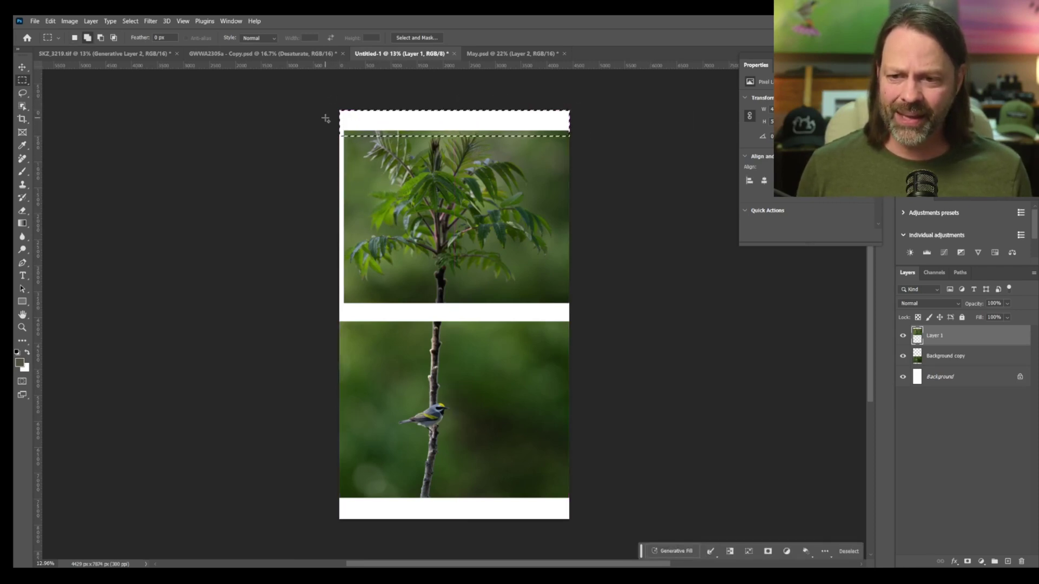
left_click_drag(328, 101, 352, 334)
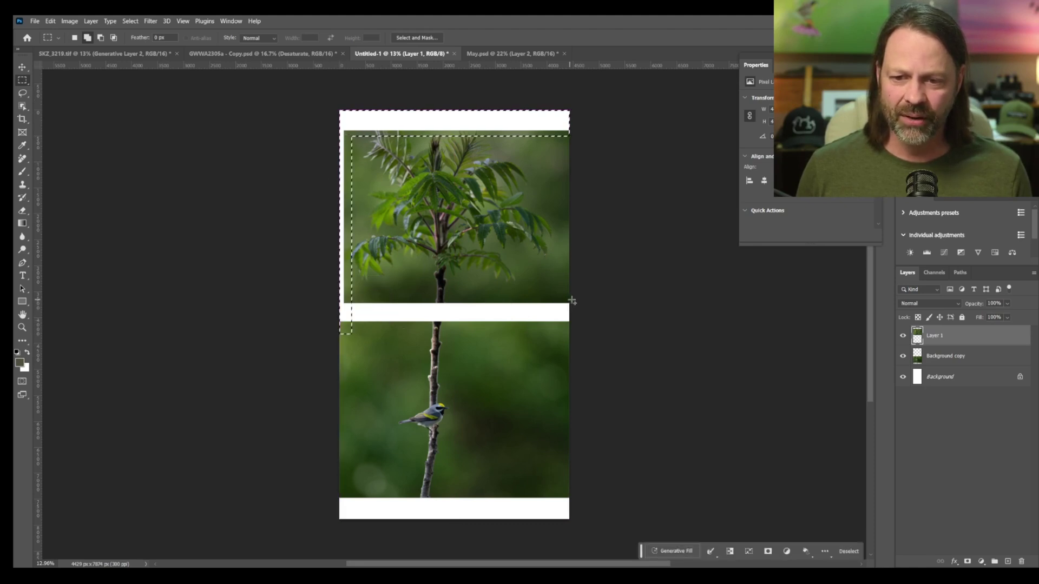
left_click_drag(569, 296, 296, 328)
left_click_drag(582, 487, 229, 528)
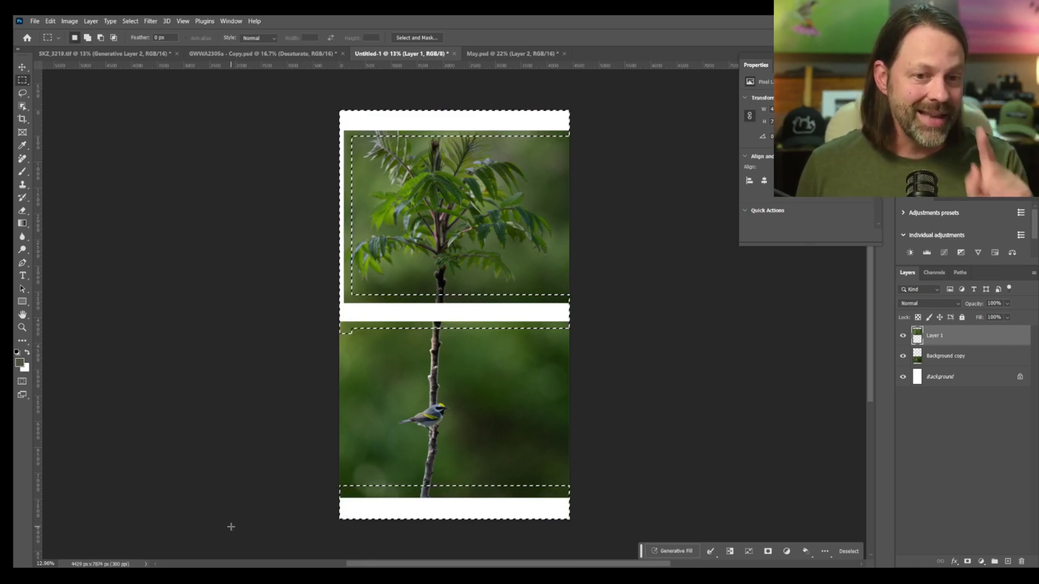
Step: Generative Fill the selected strips with an empty prompt and compare the three variations
left_click(671, 552)
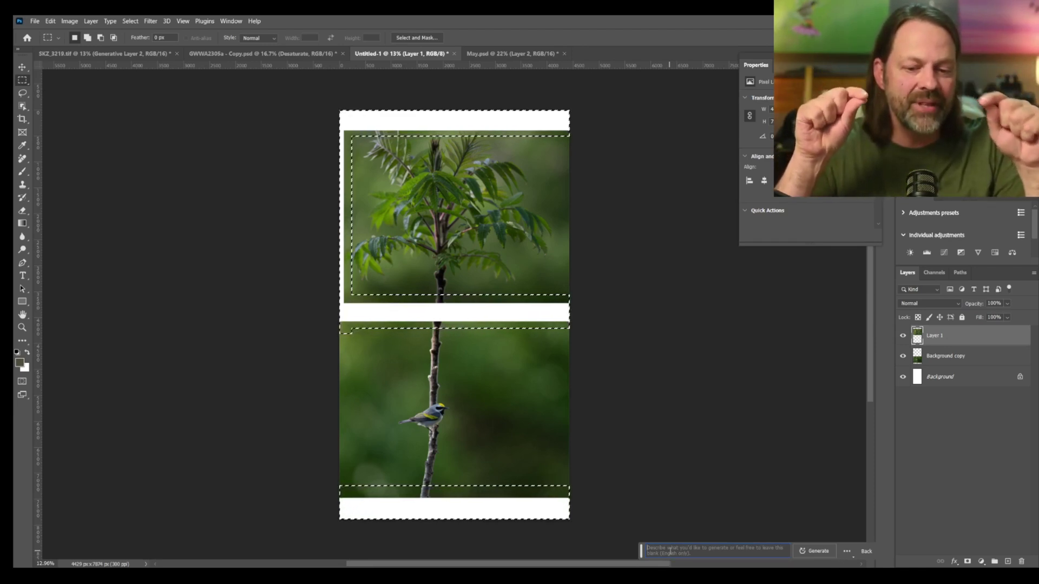
left_click(818, 551)
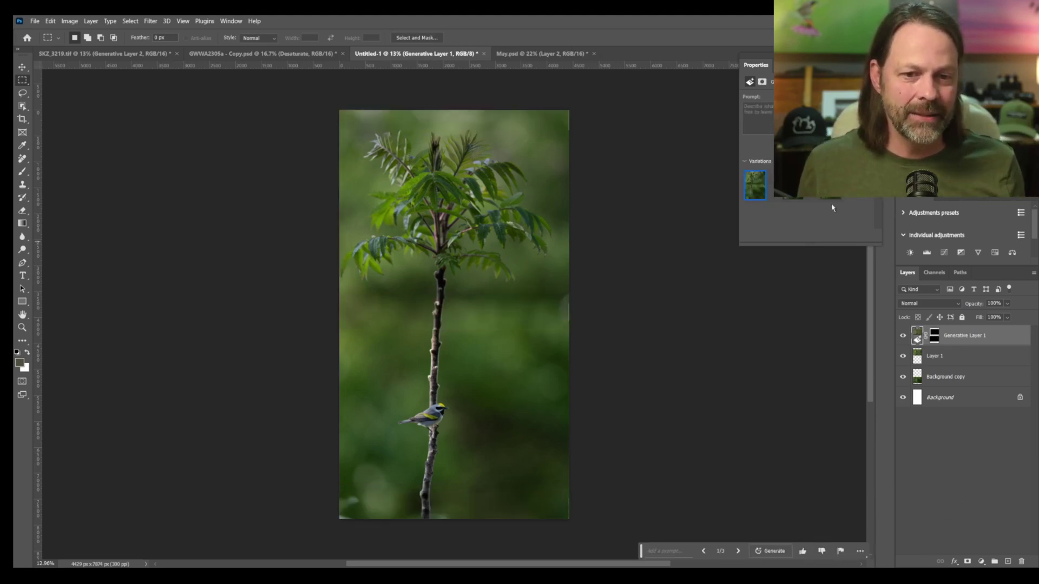
left_click(793, 184)
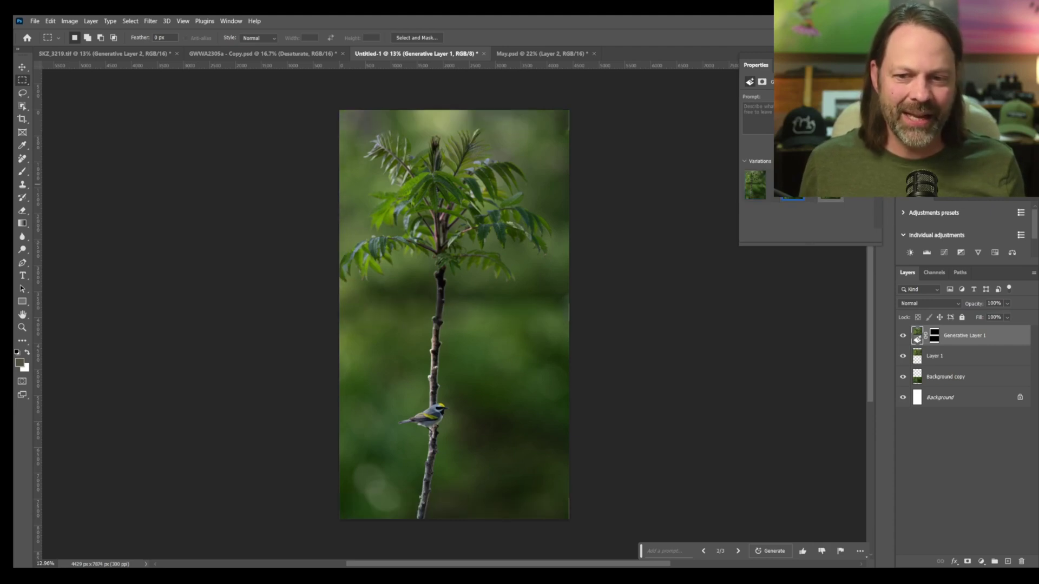
left_click(831, 184)
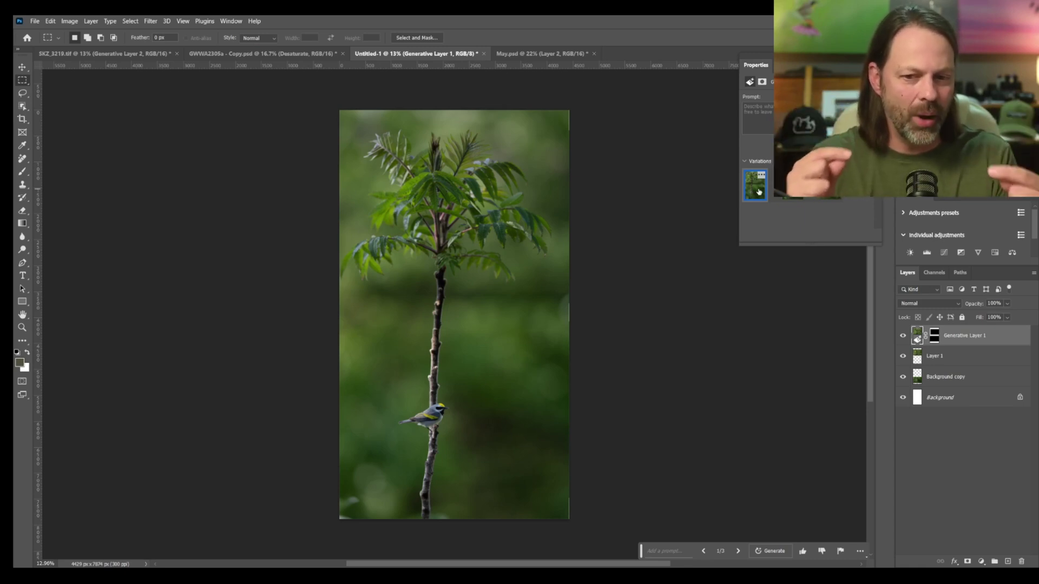
Step: Crop Untitled-1 to a 9:16 portrait frame of about 4255 × 7564 px
key("c")
left_click(103, 38)
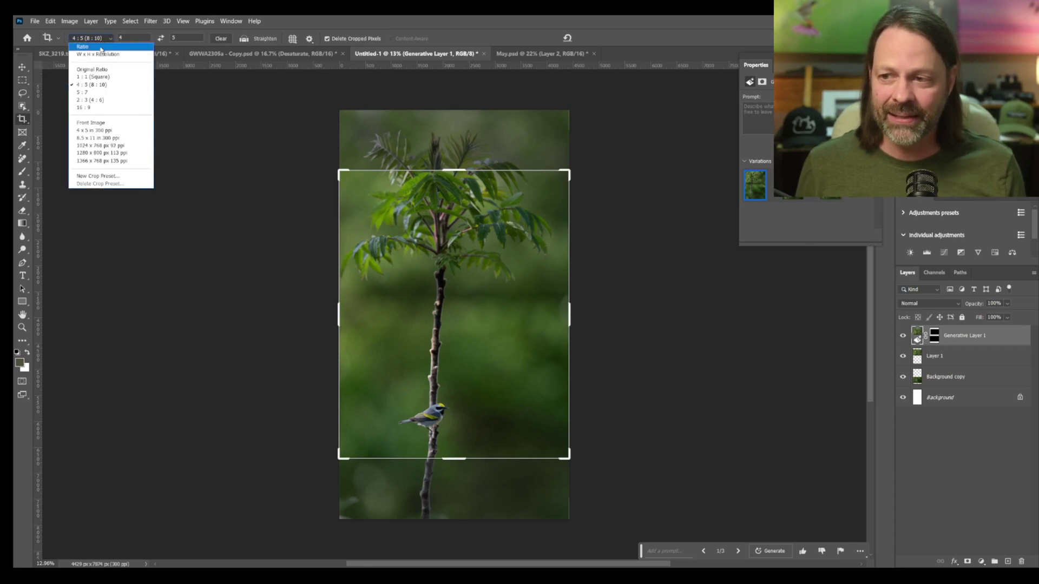
left_click(106, 113)
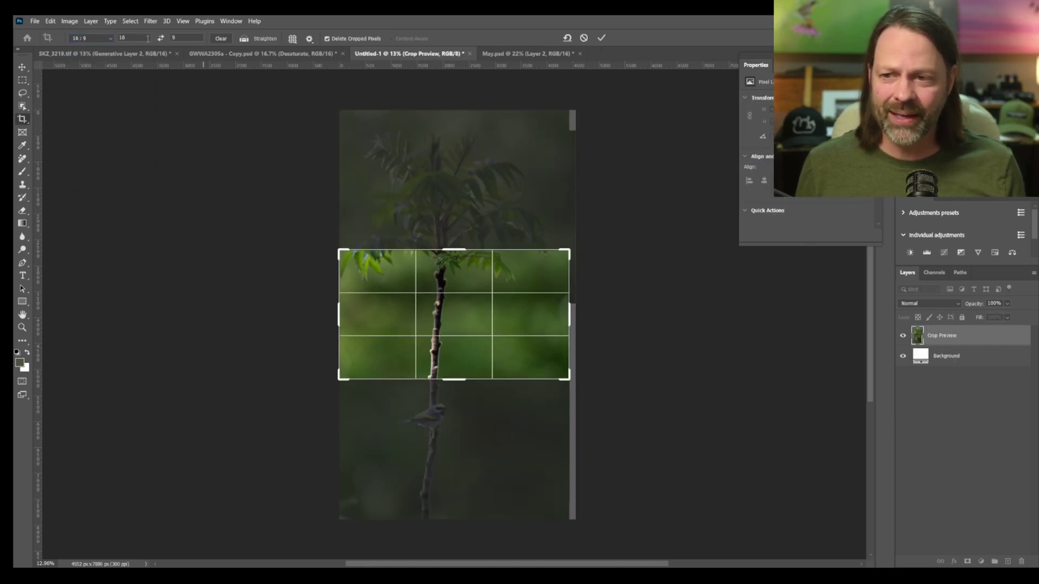
left_click(161, 38)
left_click_drag(513, 200, 534, 156)
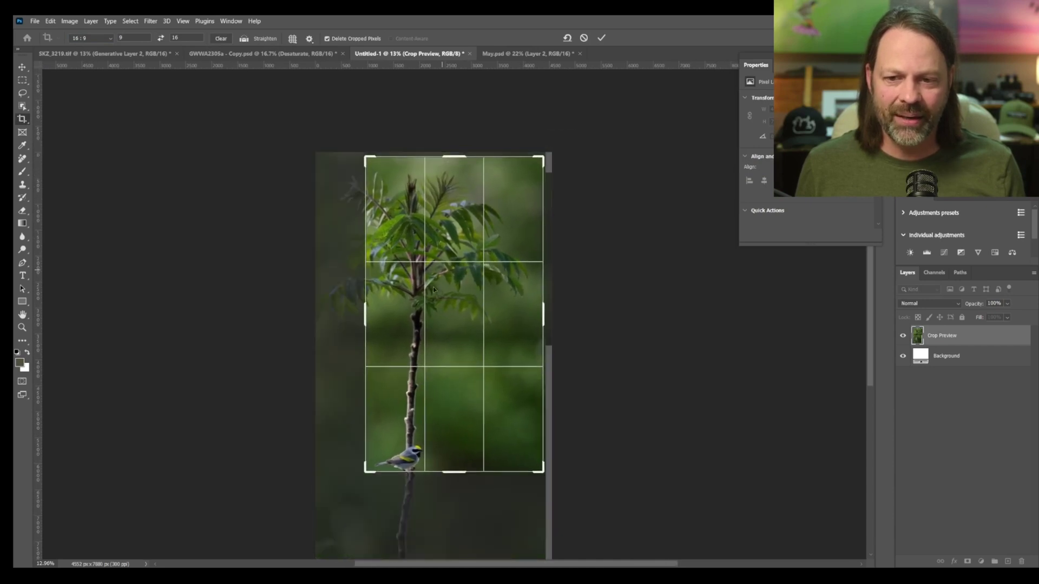
left_click_drag(367, 469, 344, 514)
left_click_drag(565, 515, 566, 517)
mouse_move(565, 114)
left_mouse_down()
mouse_move(562, 123)
mouse_move(562, 114)
left_mouse_up()
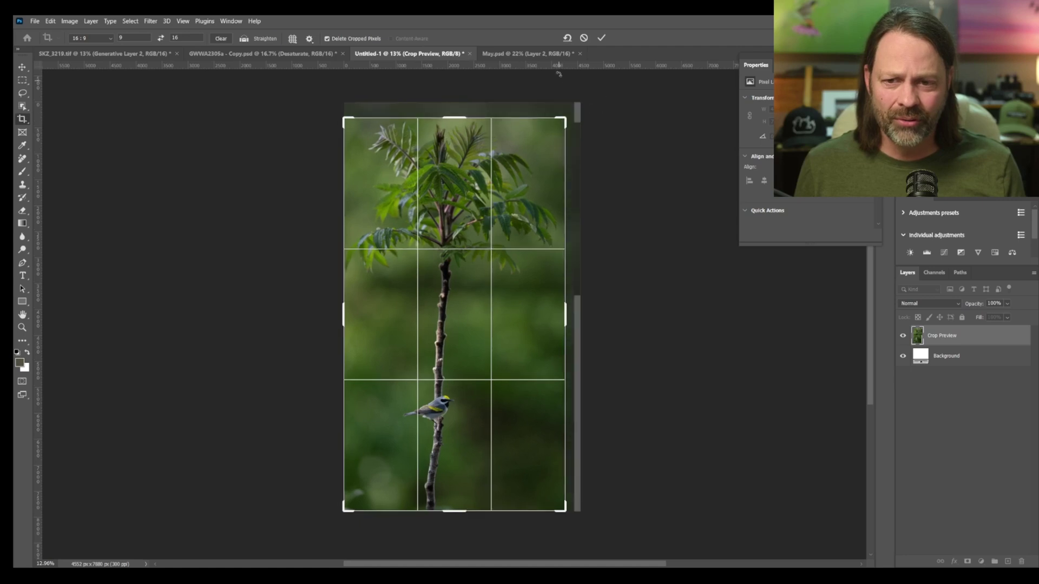
left_click(601, 40)
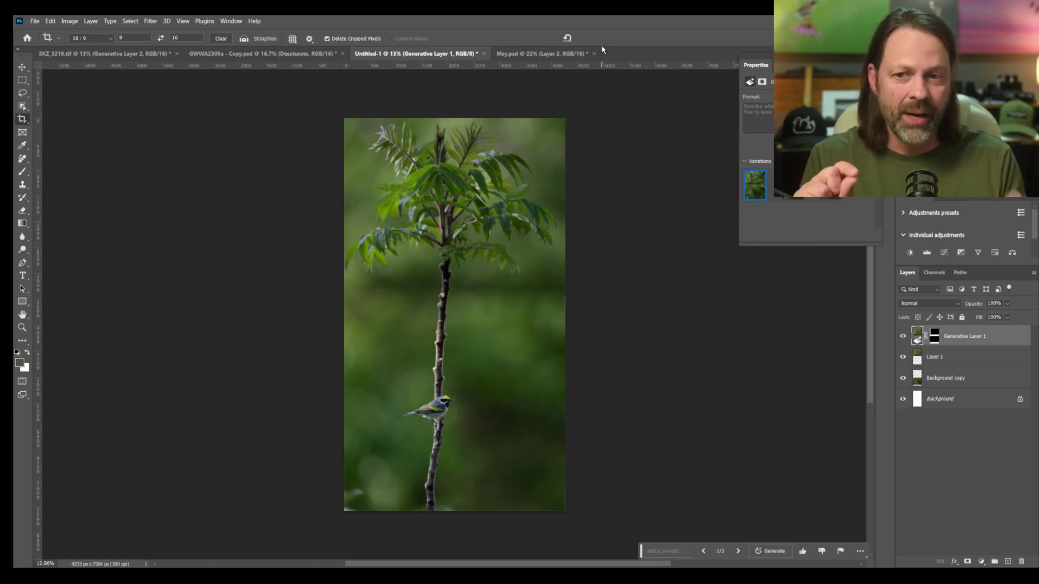
Step: Check GWWA2305a - Copy.psd and the cropped Untitled-1, then bring up May.psd
left_click(235, 55)
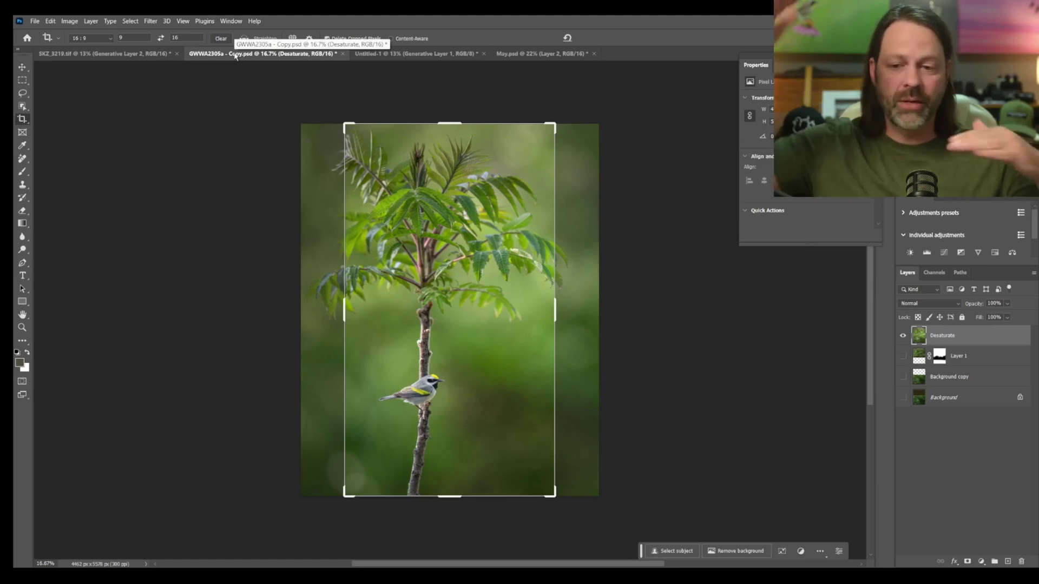
left_click(373, 54)
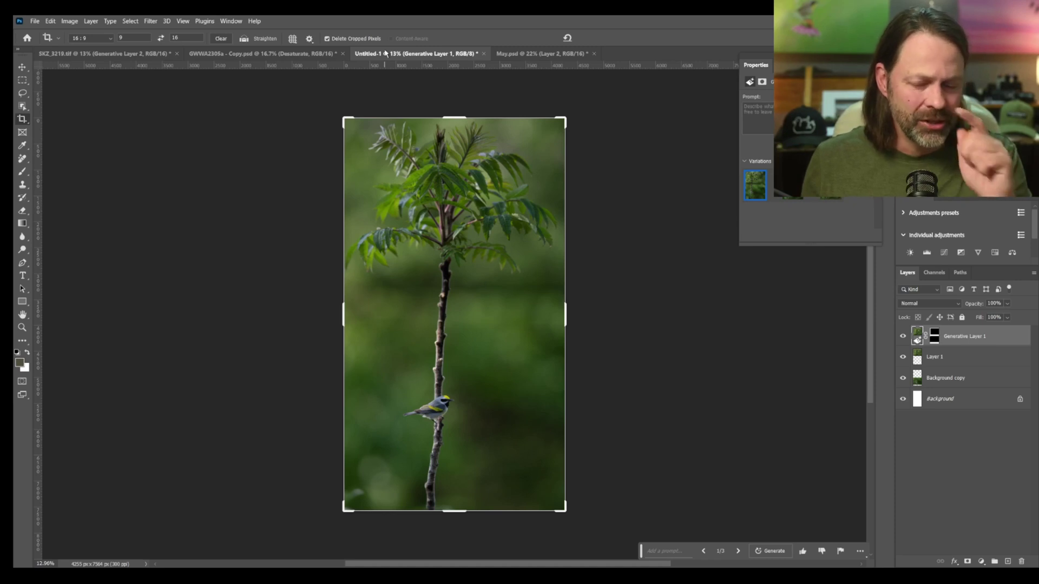
scroll(436, 174, "up", 2)
scroll(437, 173, "down", 2)
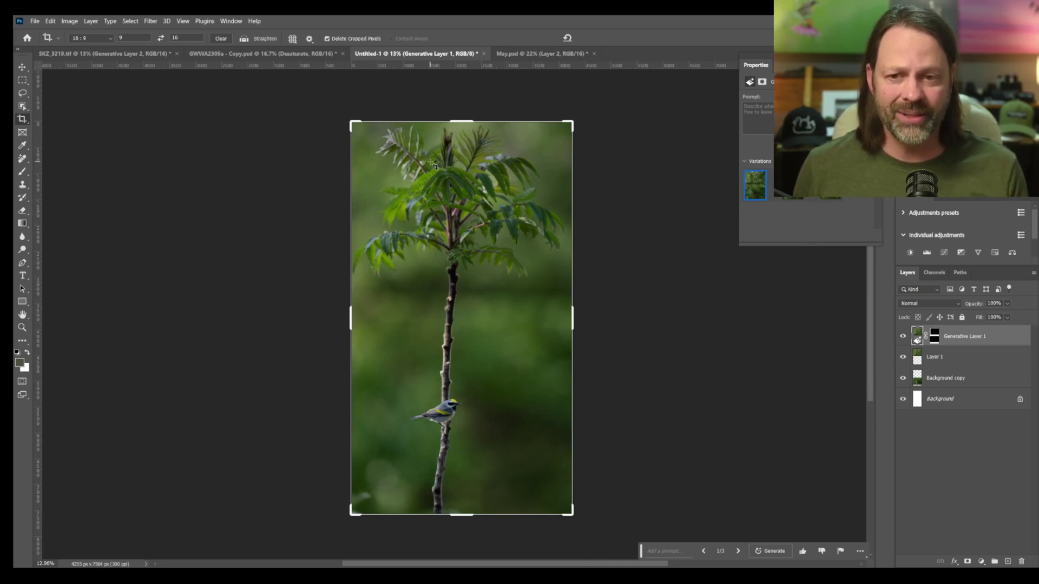
left_click(524, 56)
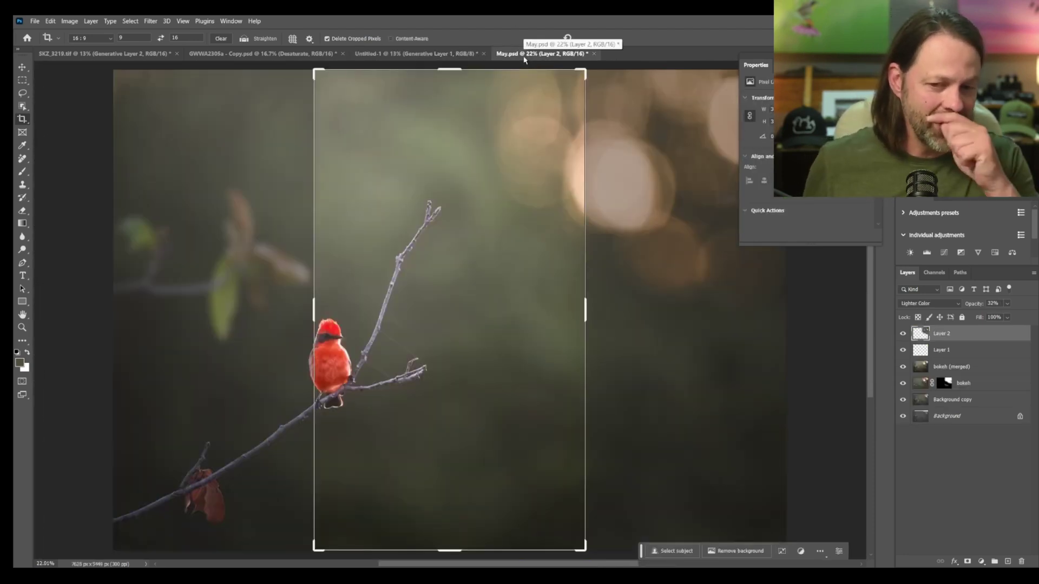
Step: Cancel the pending crop via the Move tool and lasso a small loop right of the red bird
left_click(22, 68)
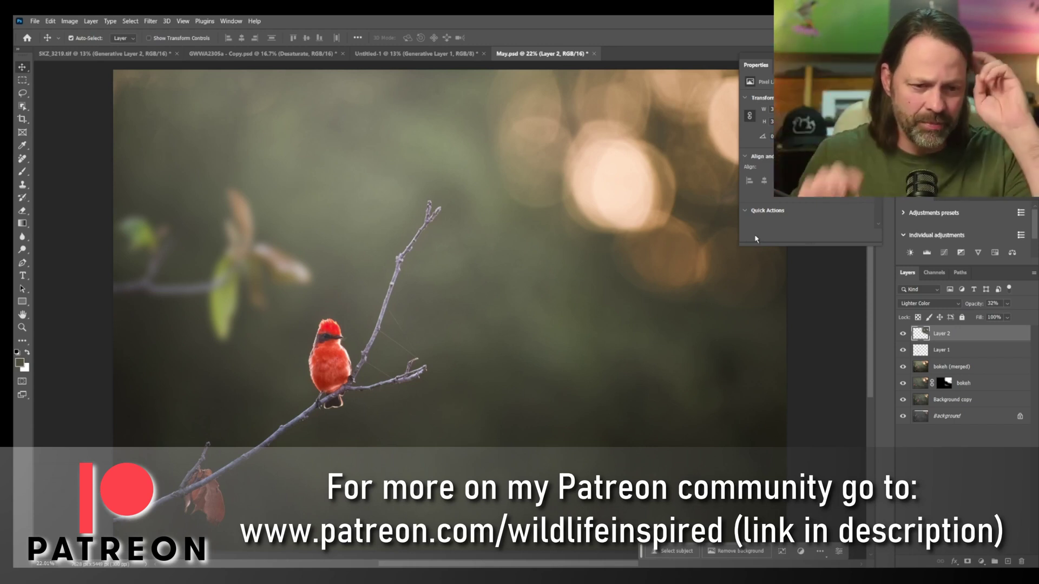
scroll(600, 338, "down", 1)
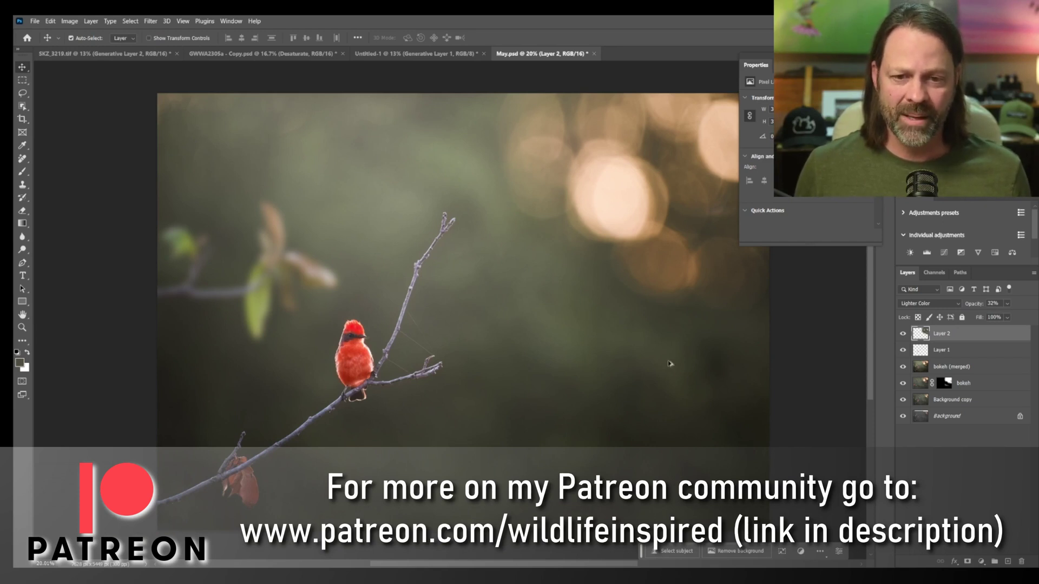
left_click(22, 93)
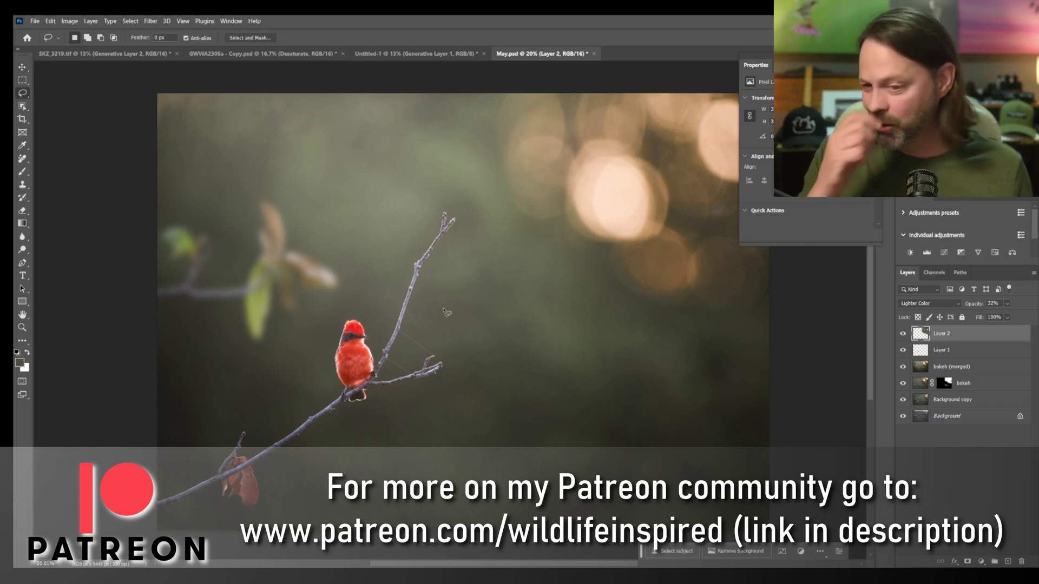
mouse_move(452, 319)
left_mouse_down()
mouse_move(428, 334)
mouse_move(426, 368)
mouse_move(437, 377)
mouse_move(459, 374)
mouse_move(463, 342)
mouse_move(451, 321)
left_mouse_up()
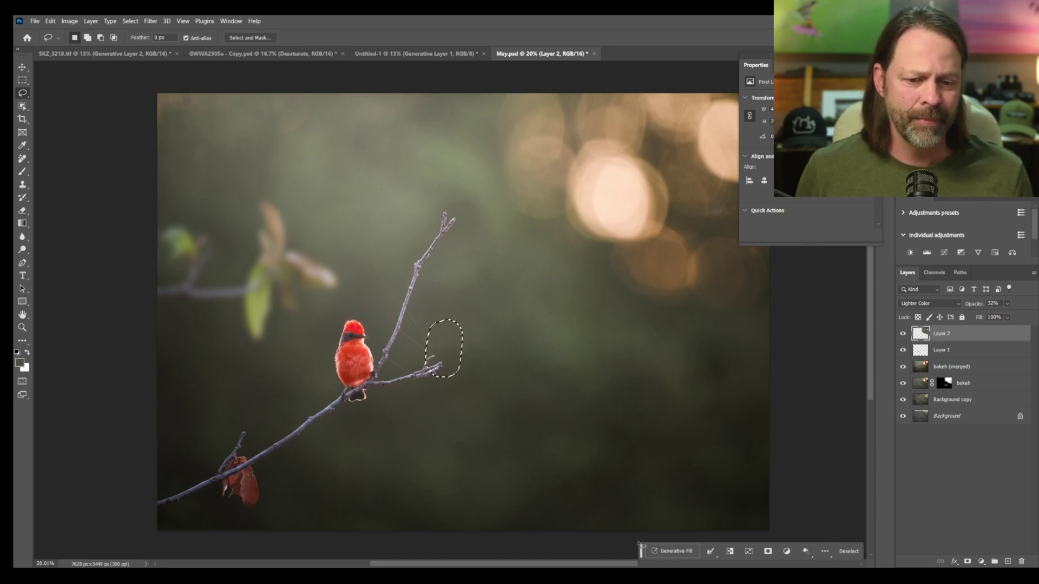
Step: Generate a mantis in the lassoed spot using the prompt 'praying mattis'
left_click(670, 552)
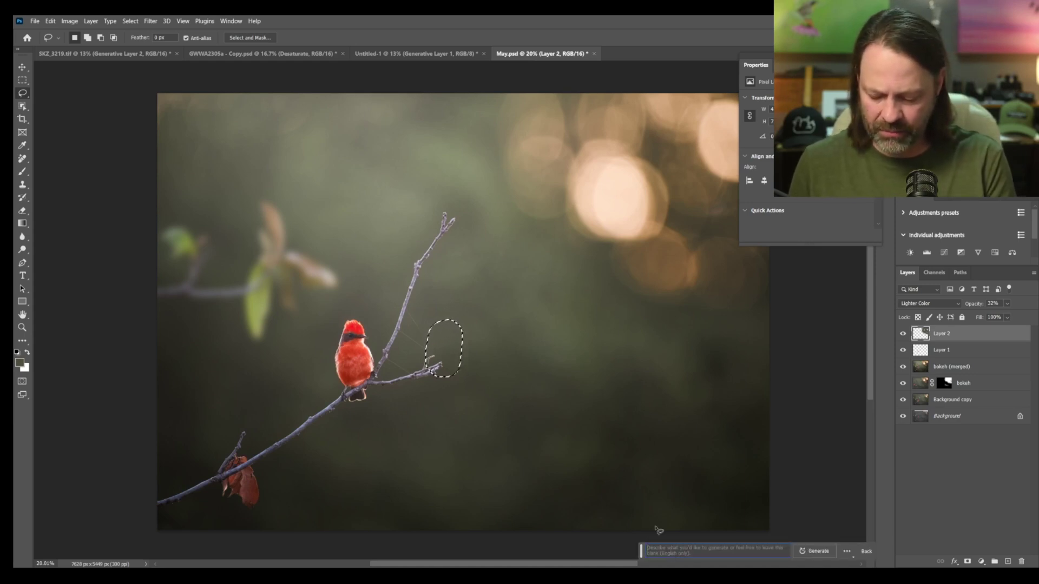
type("praying ")
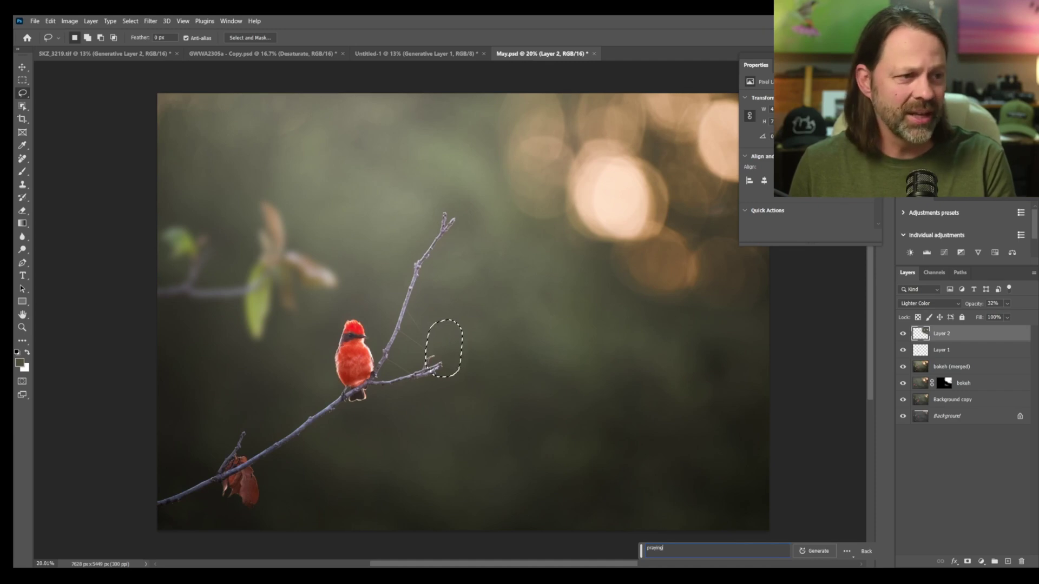
type("mat")
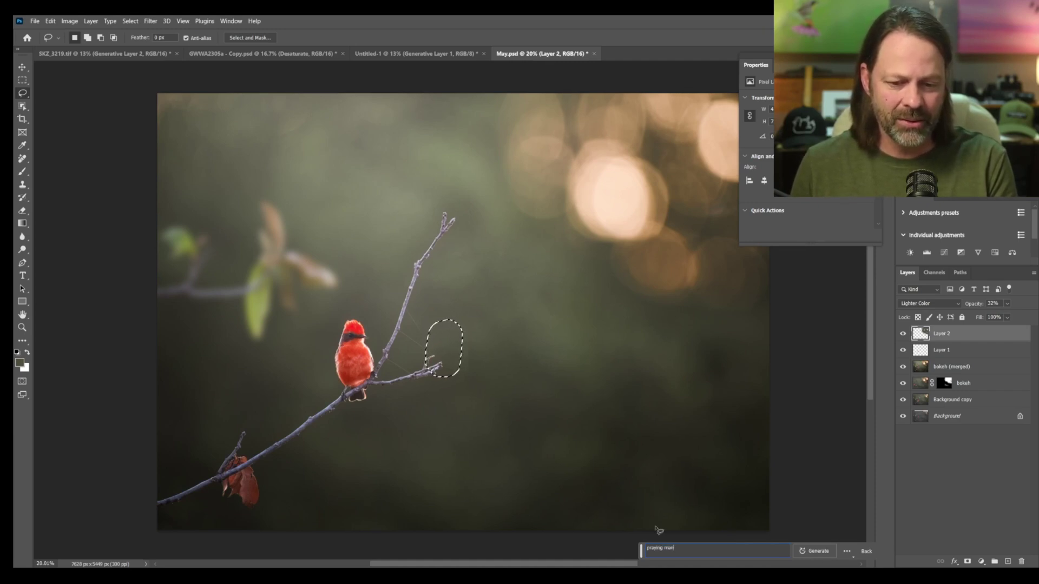
type("tis")
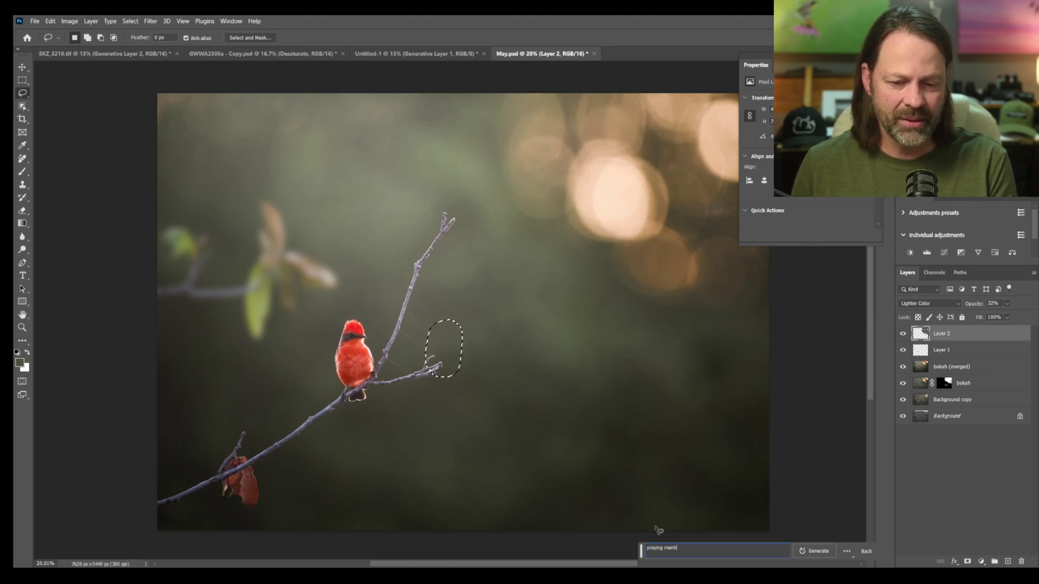
left_click(815, 551)
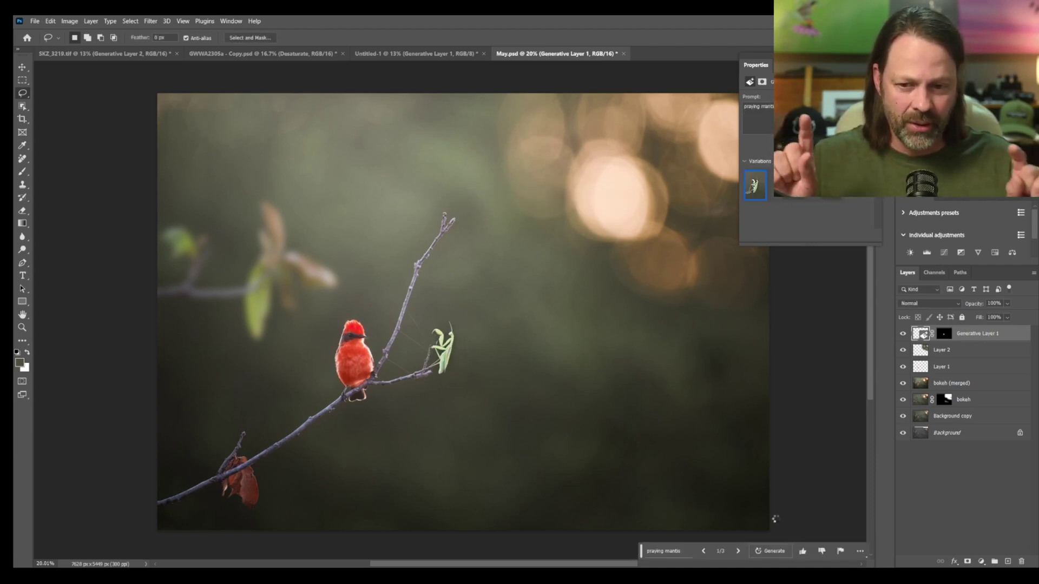
scroll(429, 372, "up", 2)
scroll(429, 373, "up", 3)
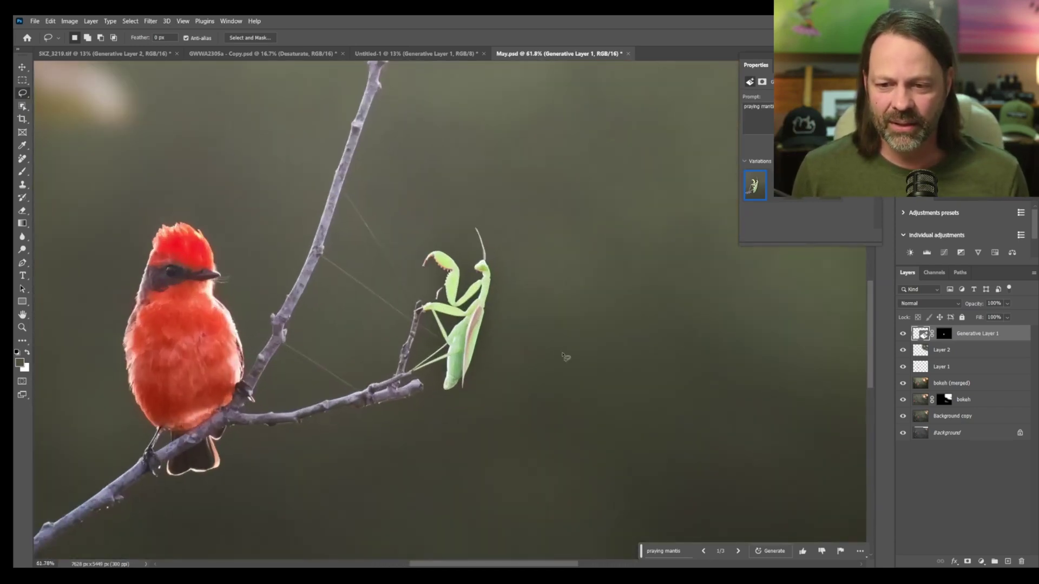
scroll(411, 365, "up", 1)
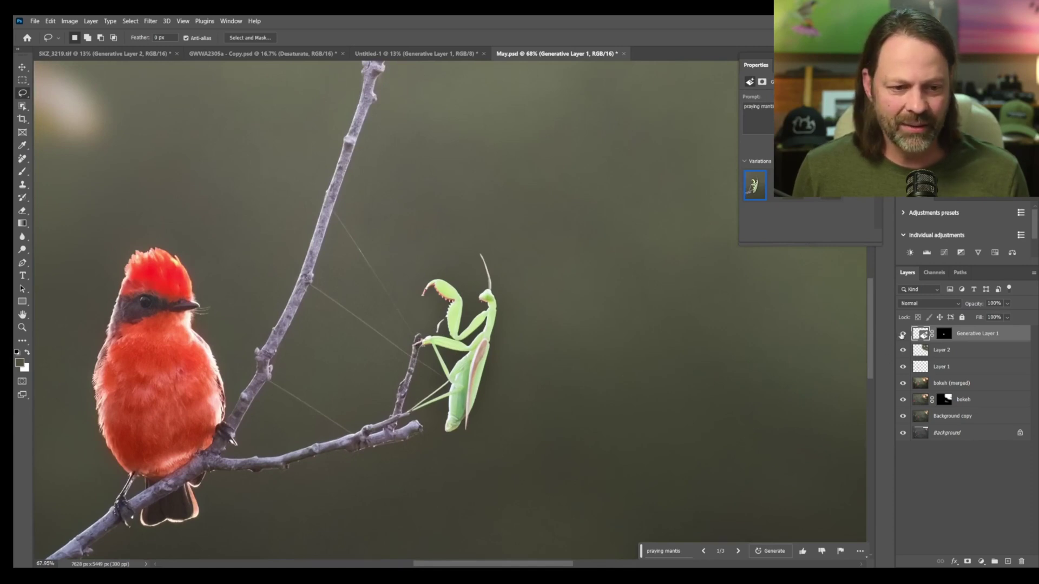
left_click(902, 334)
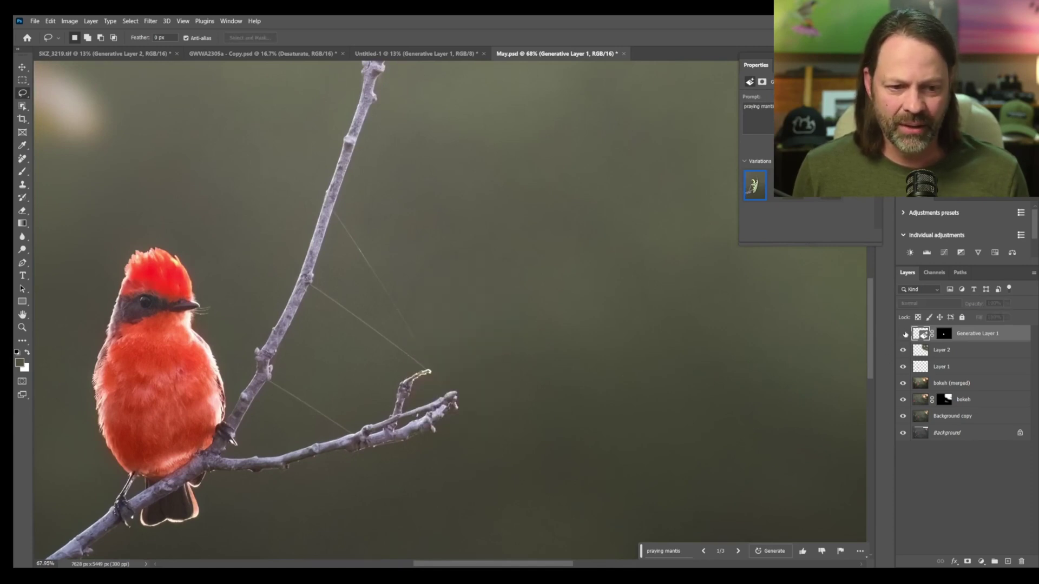
left_click(903, 334)
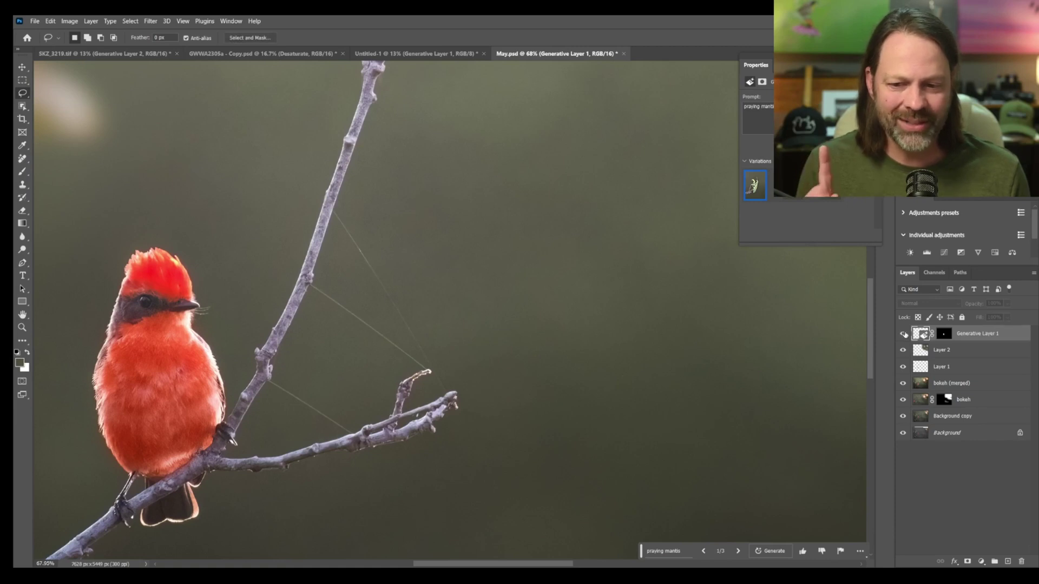
left_click(903, 335)
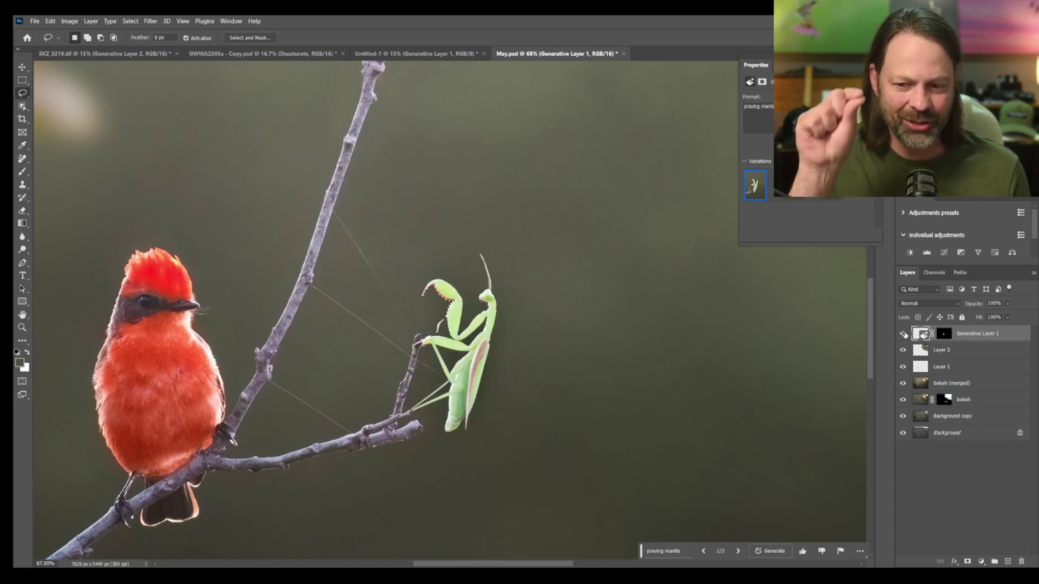
scroll(407, 391, "up", 5)
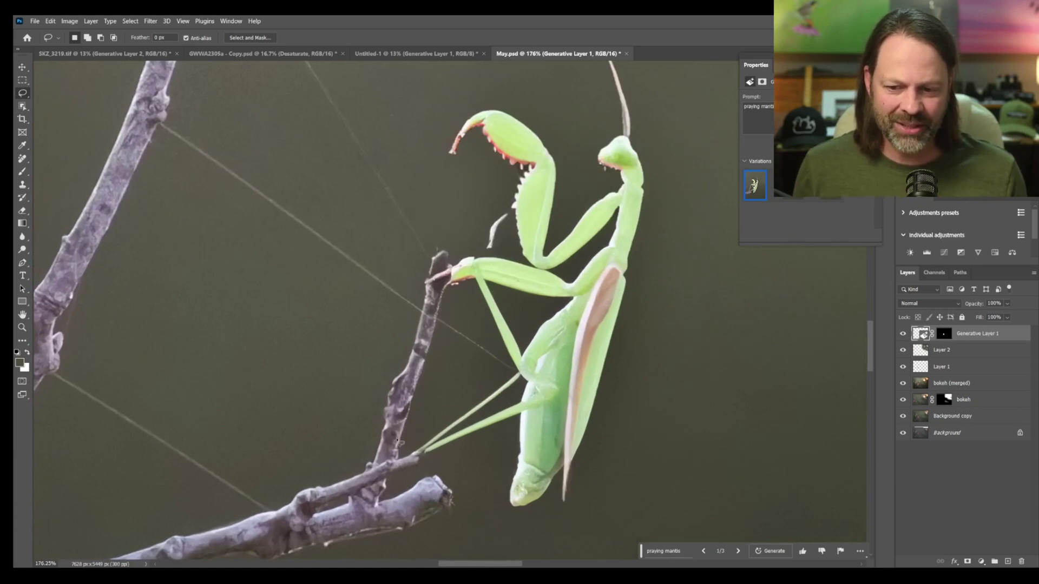
scroll(444, 416, "down", 5)
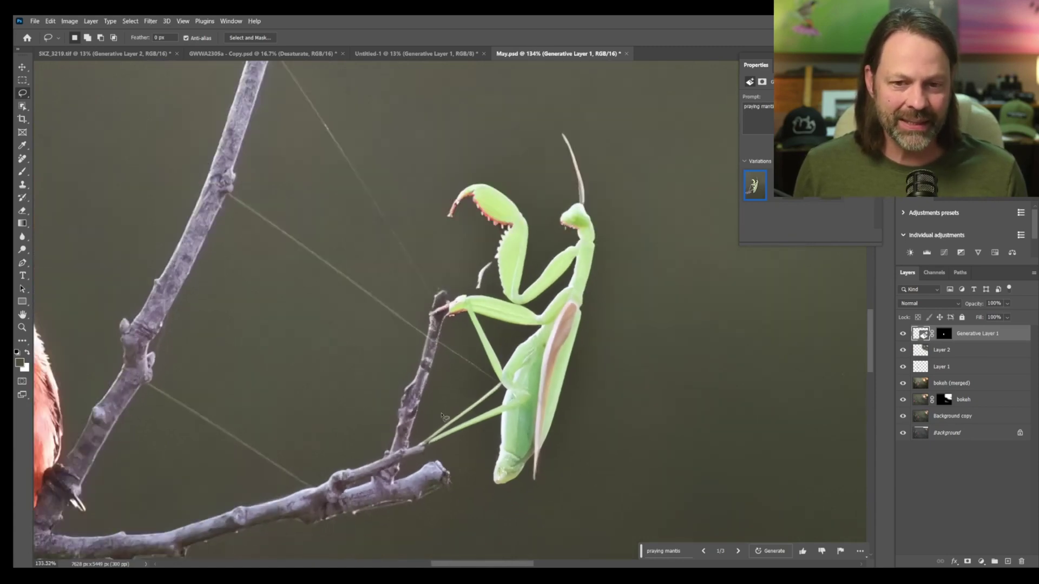
scroll(445, 403, "down", 4)
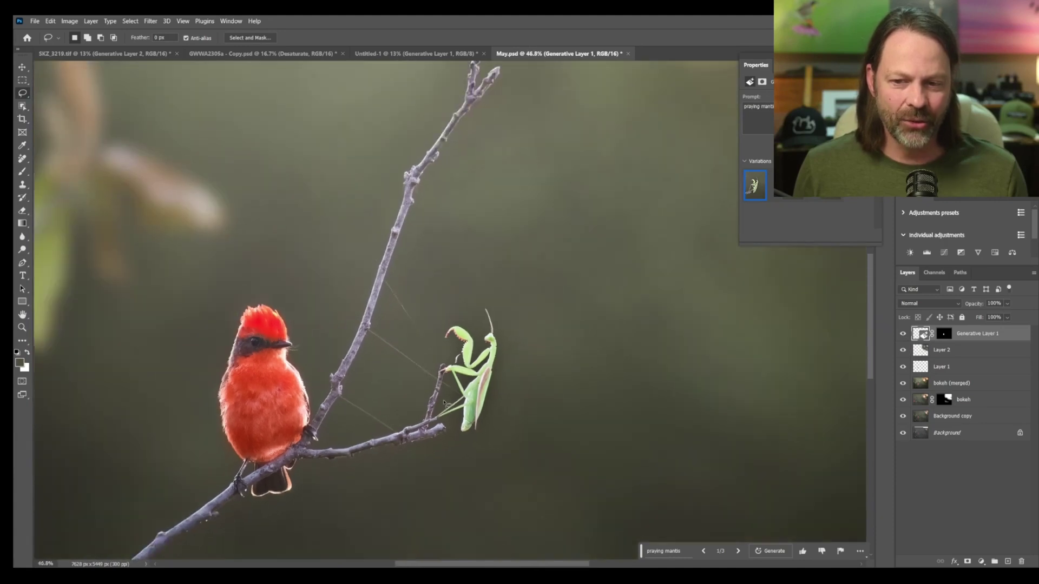
scroll(573, 401, "down", 1)
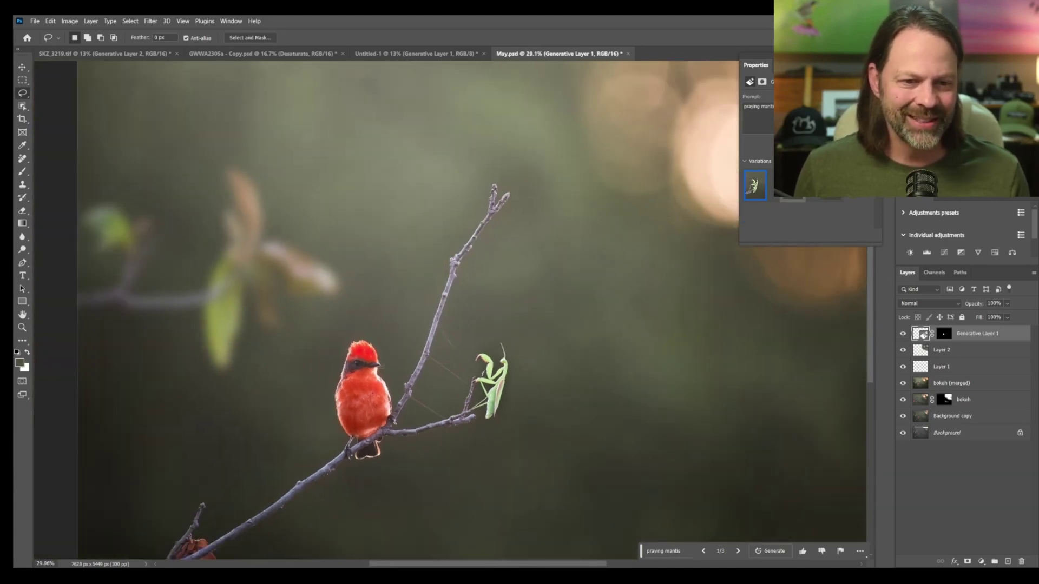
Step: Preview mantis variations 2 and 3, then generate three more for six total and fit the image on screen
left_click(793, 185)
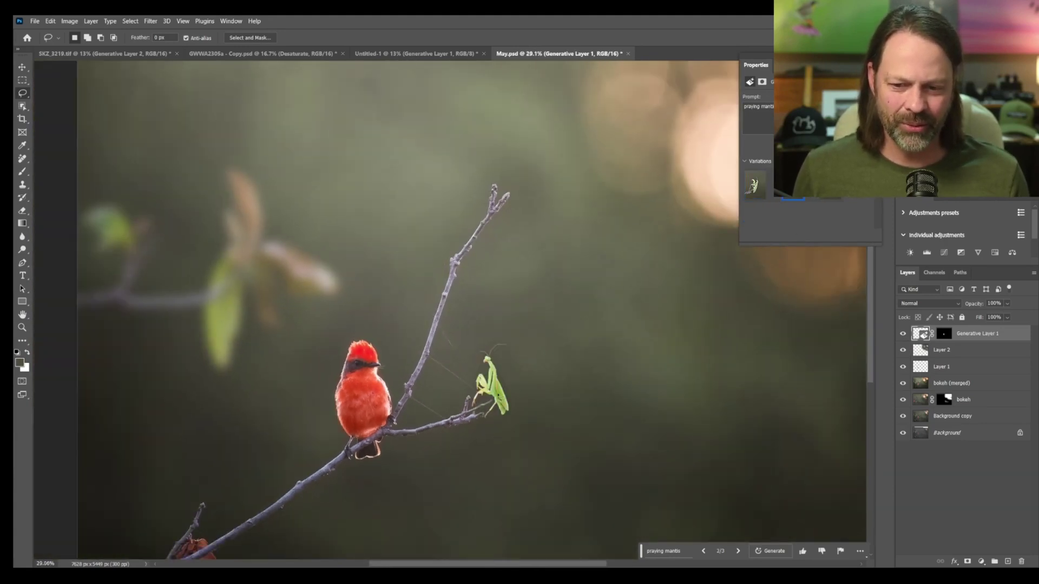
scroll(498, 383, "up", 6)
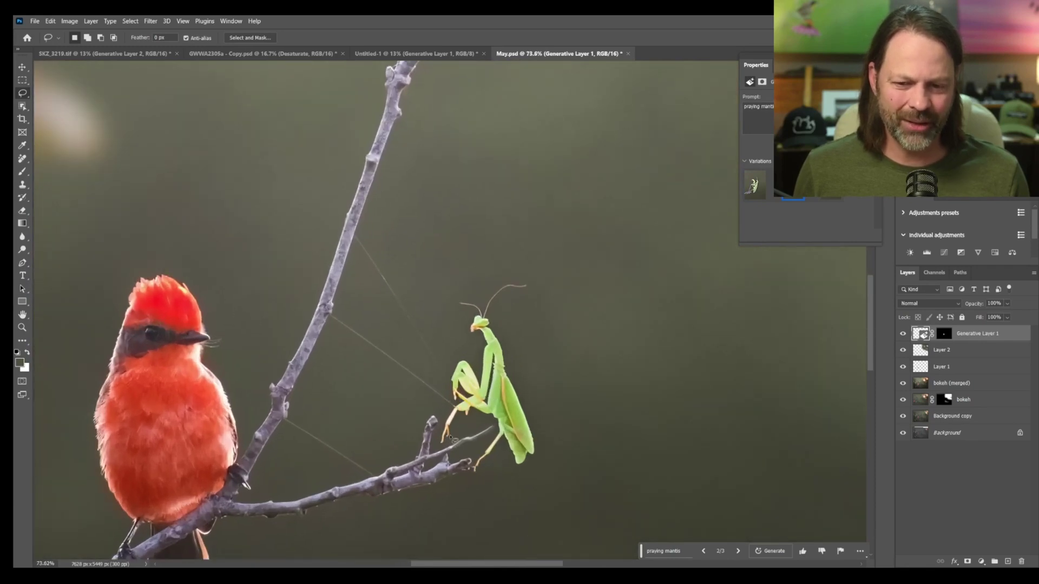
left_click(831, 185)
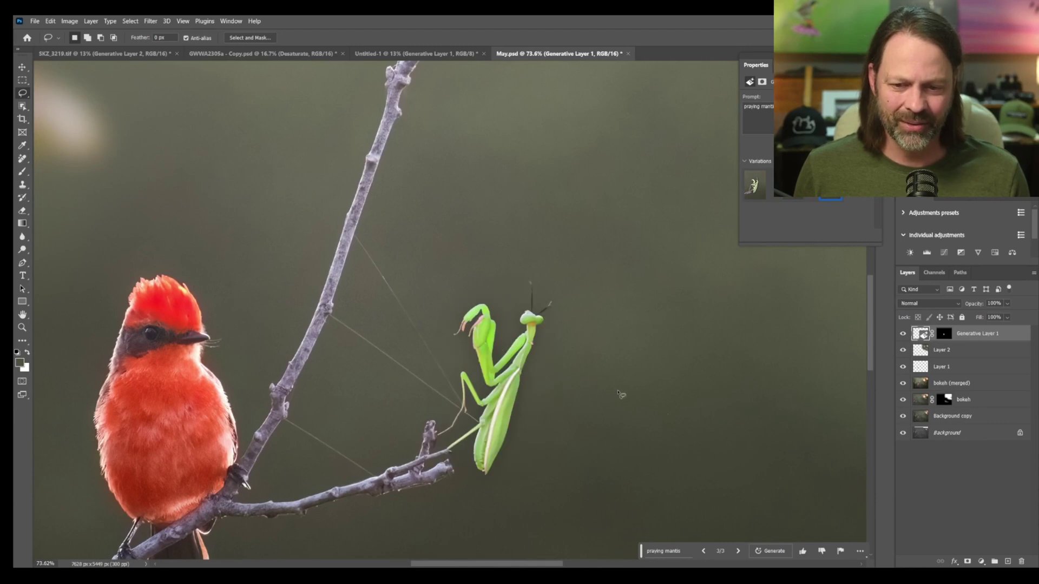
left_click(858, 145)
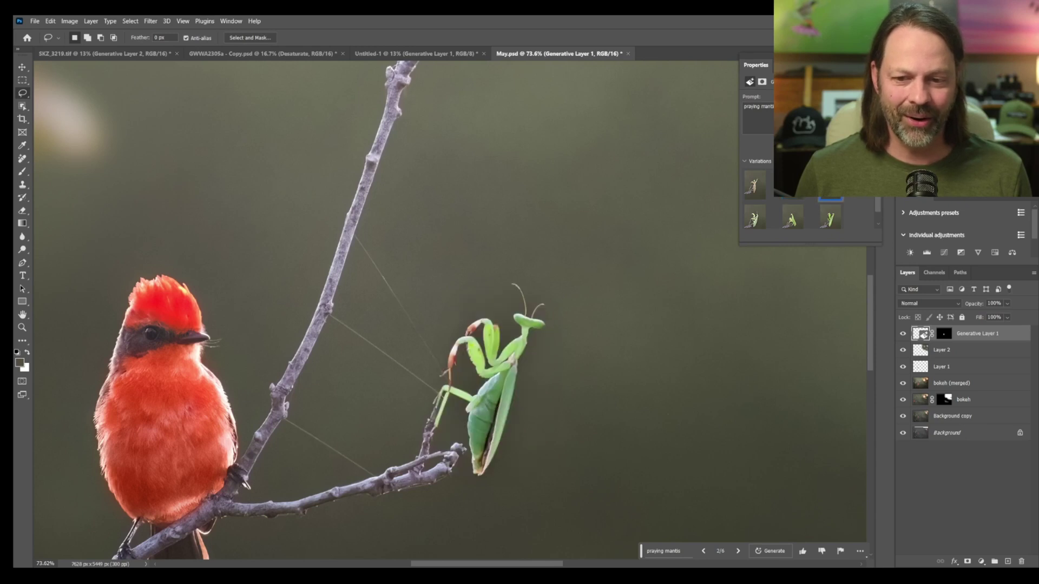
scroll(632, 360, "down", 5)
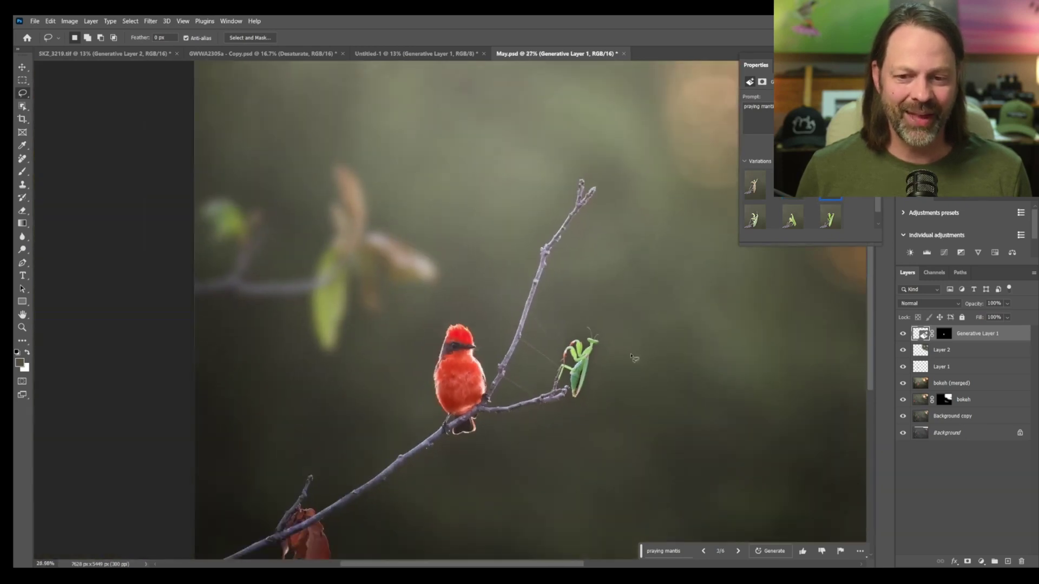
key("ctrl+0")
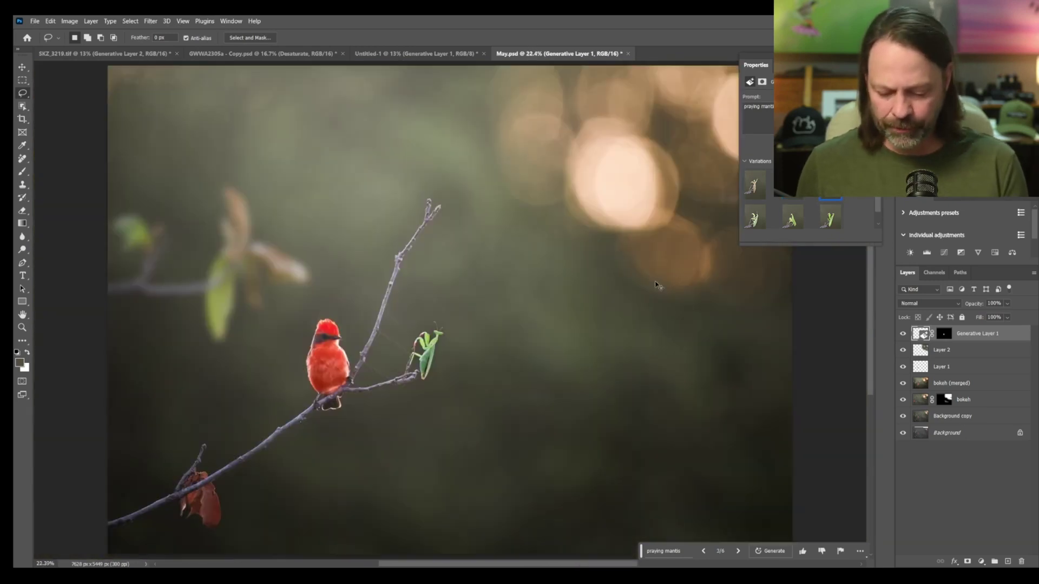